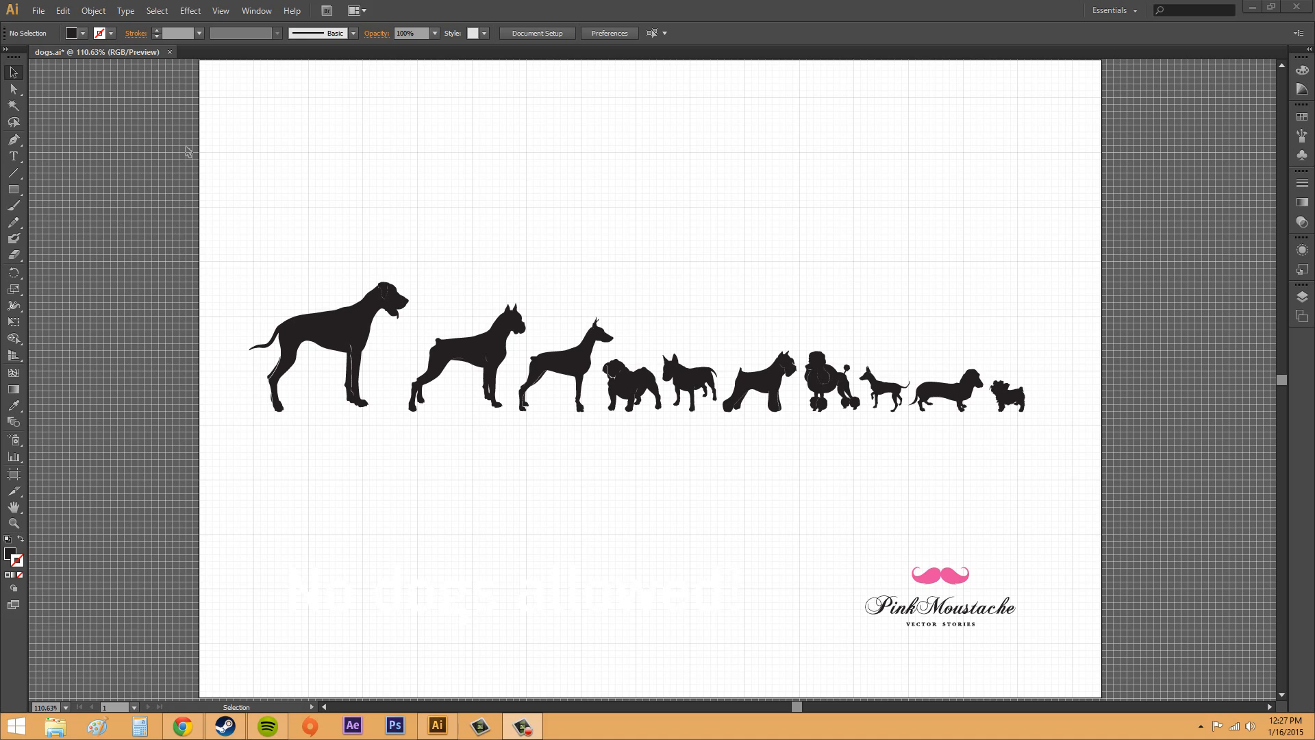
# Step: Hide the document grid and show it again
pyautogui.click(63, 11)
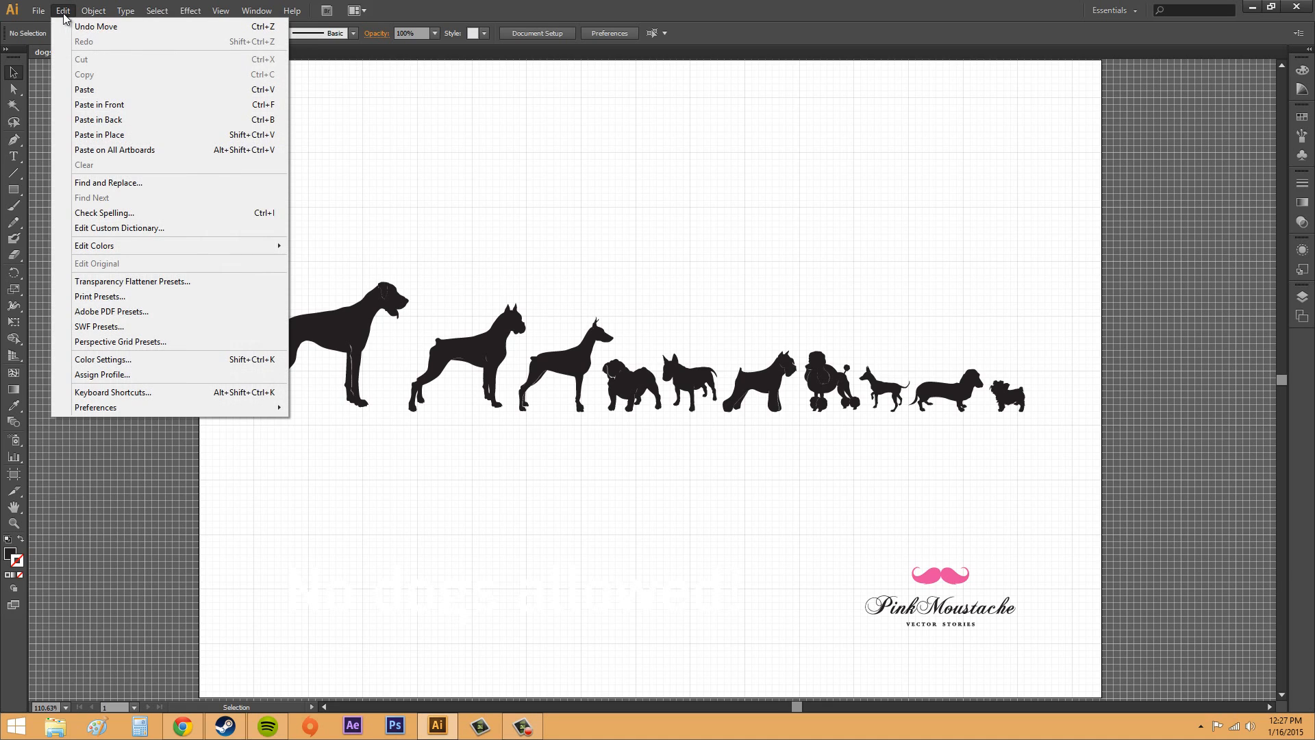
pyautogui.click(63, 11)
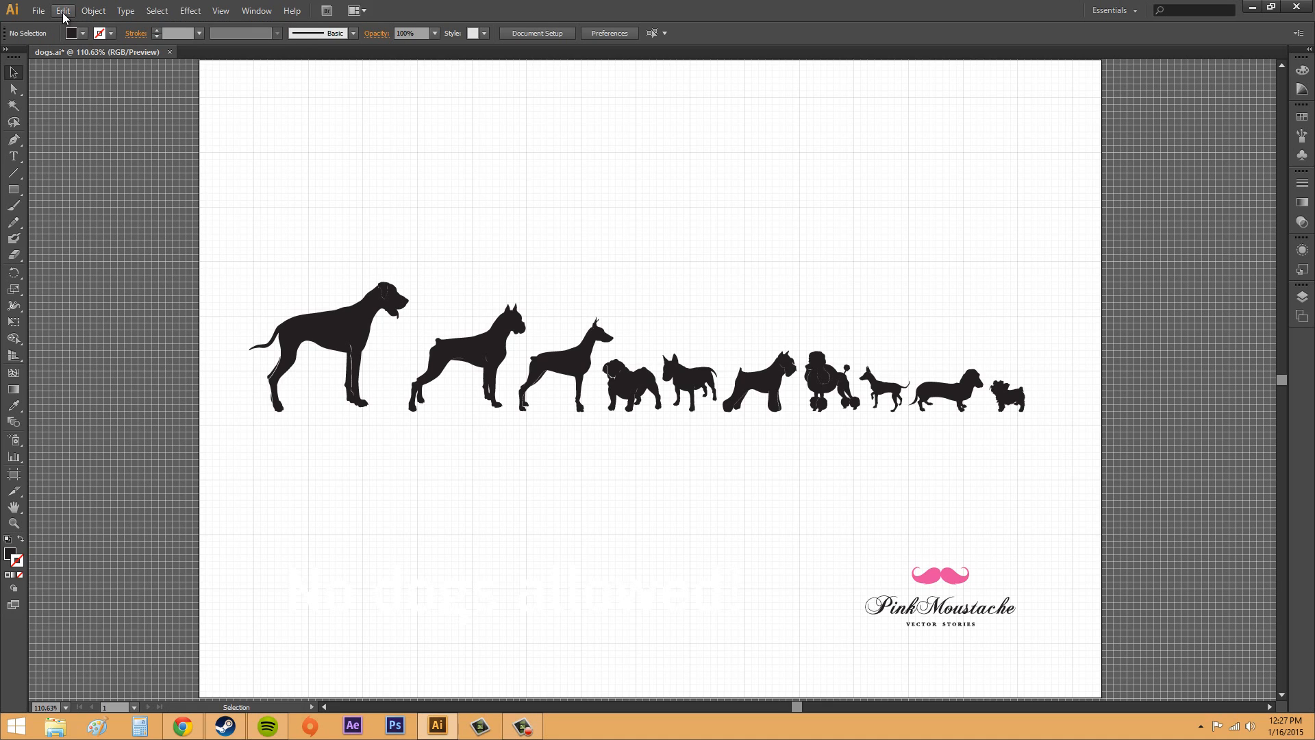
pyautogui.click(222, 11)
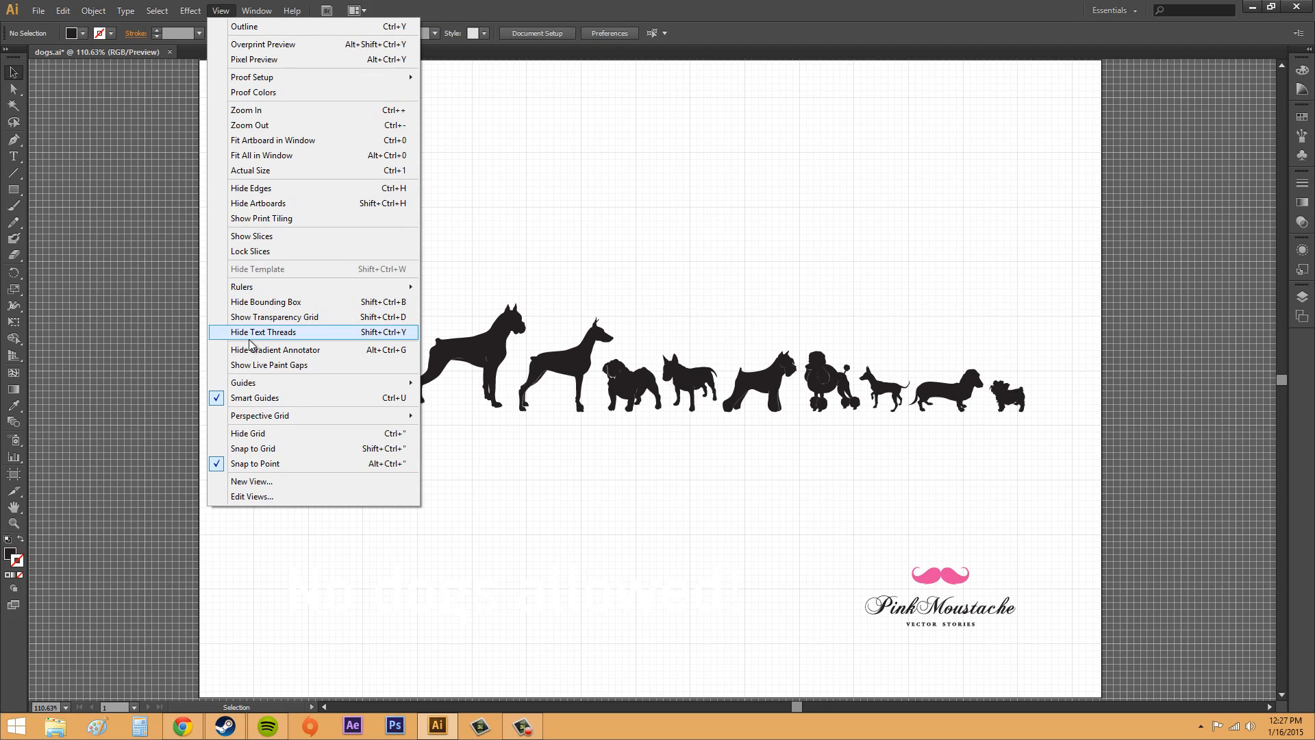
pyautogui.click(252, 435)
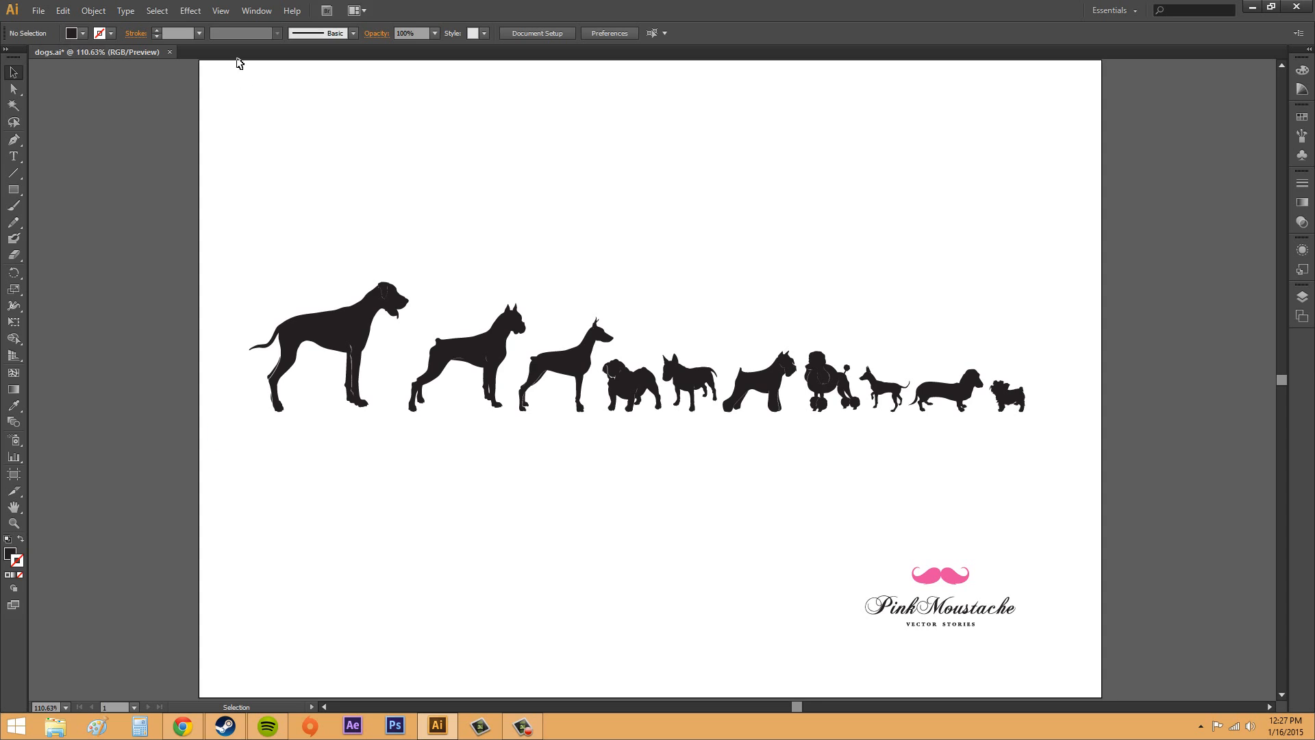
pyautogui.click(221, 11)
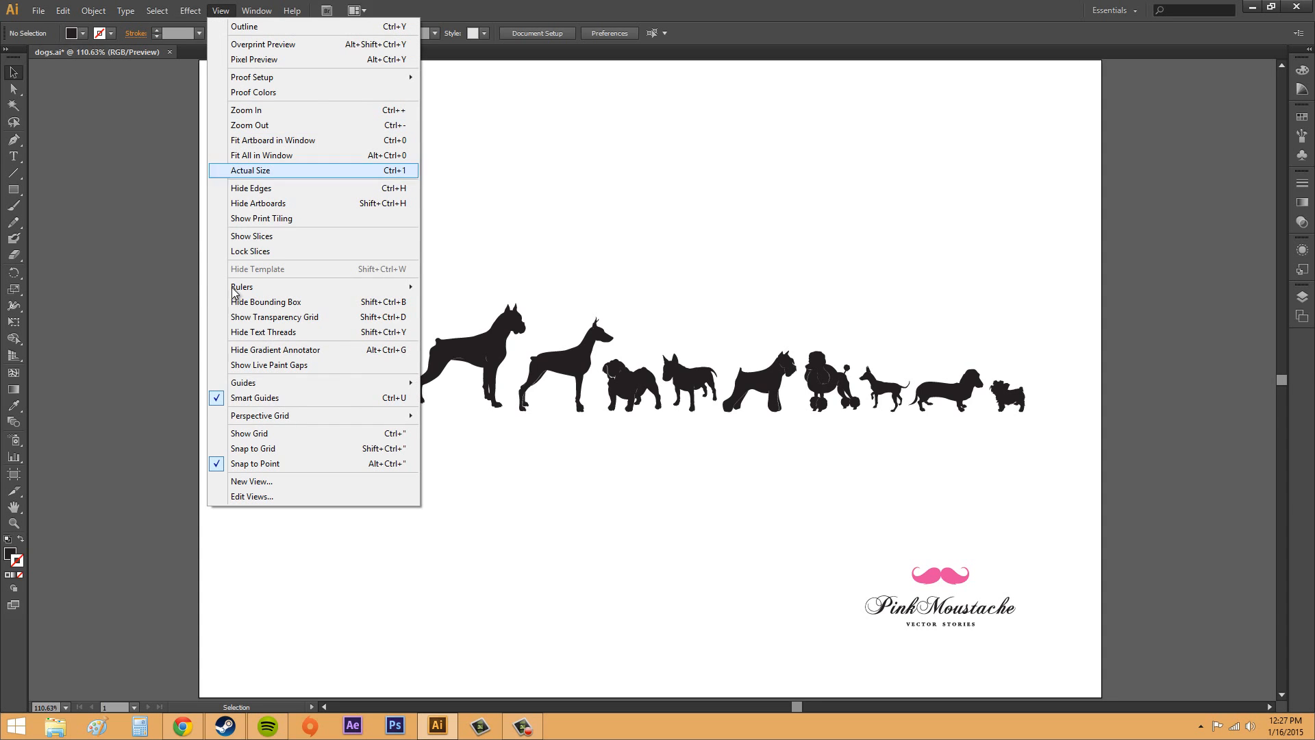
pyautogui.click(246, 433)
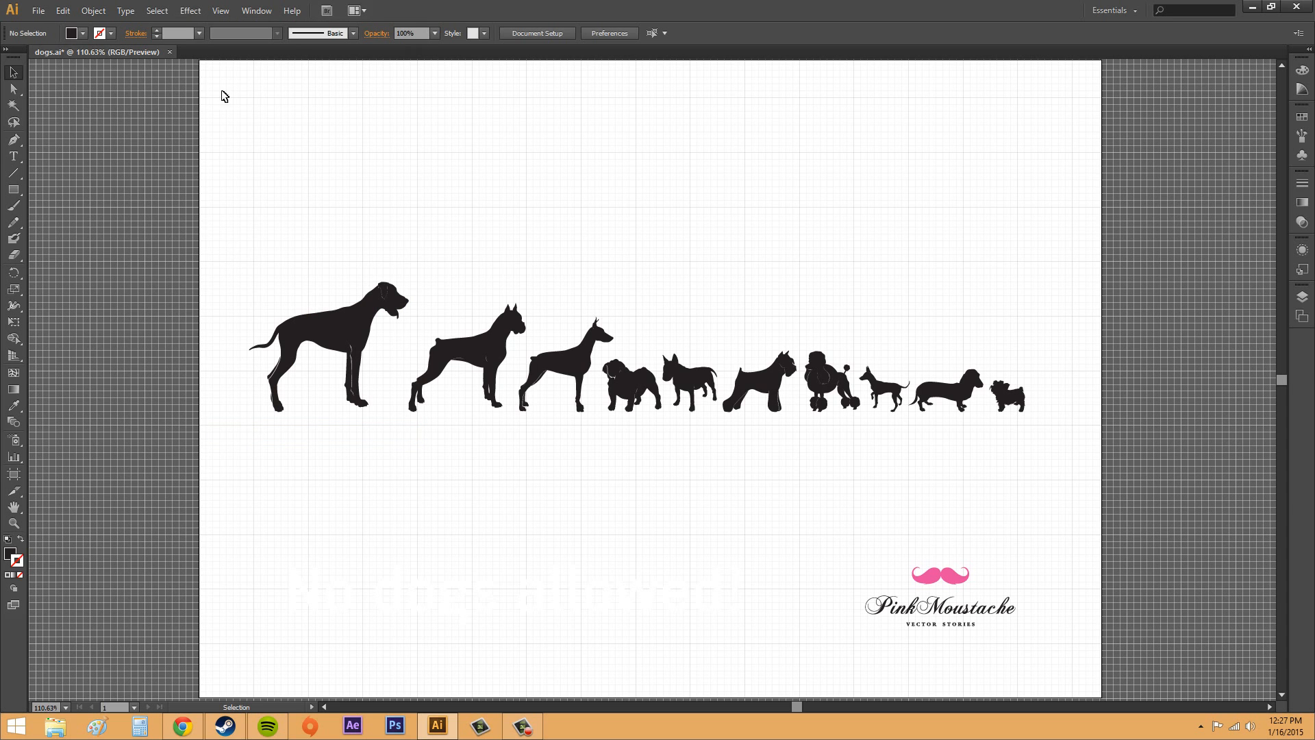
# Step: Turn on Snap to Grid and move the largest dog slightly to the right within the row
pyautogui.click(250, 17)
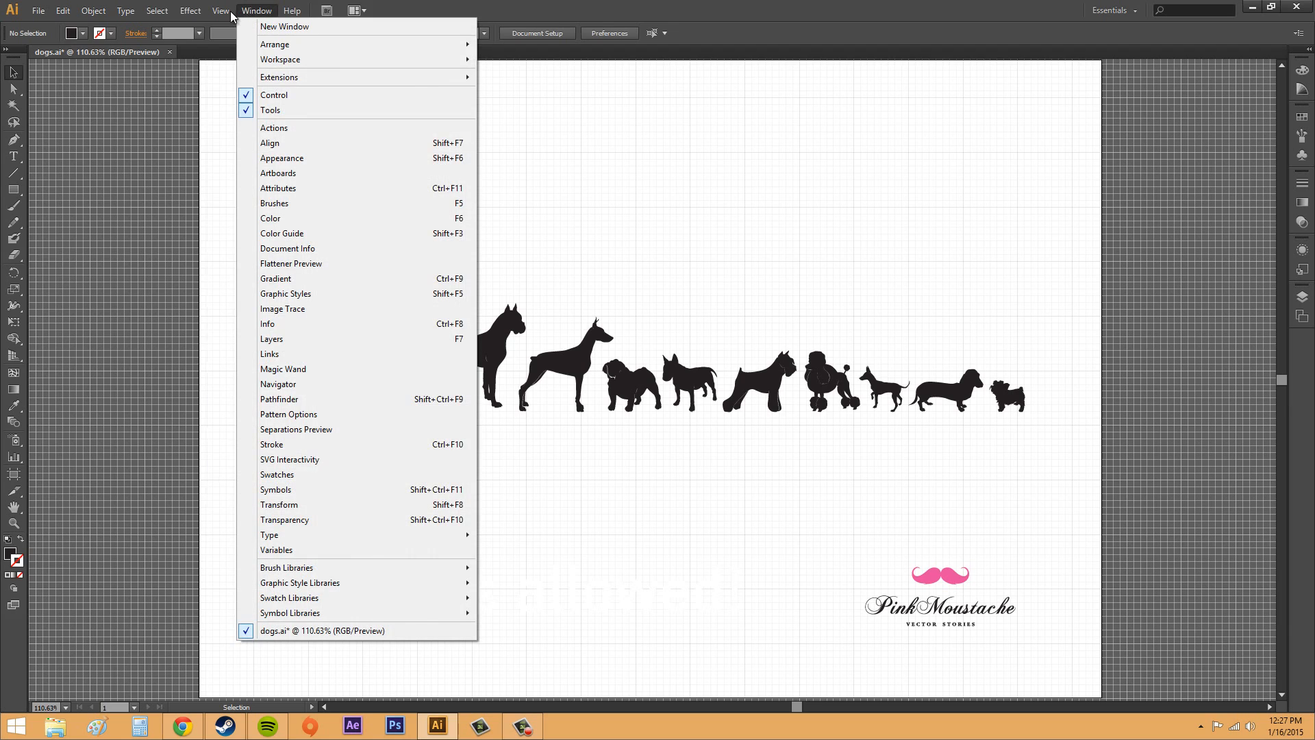
pyautogui.moveTo(222, 14)
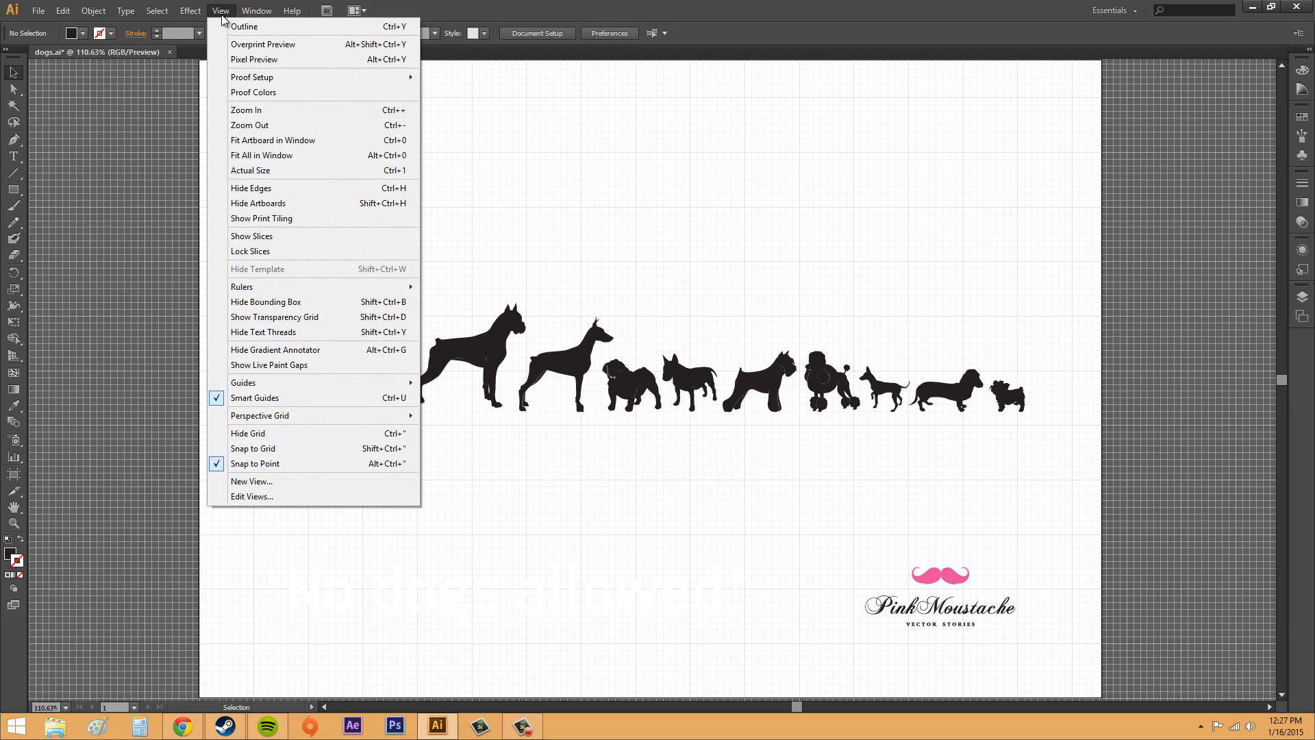
pyautogui.click(254, 449)
pyautogui.moveTo(350, 318); pyautogui.dragTo(351, 364)
pyautogui.click(379, 500)
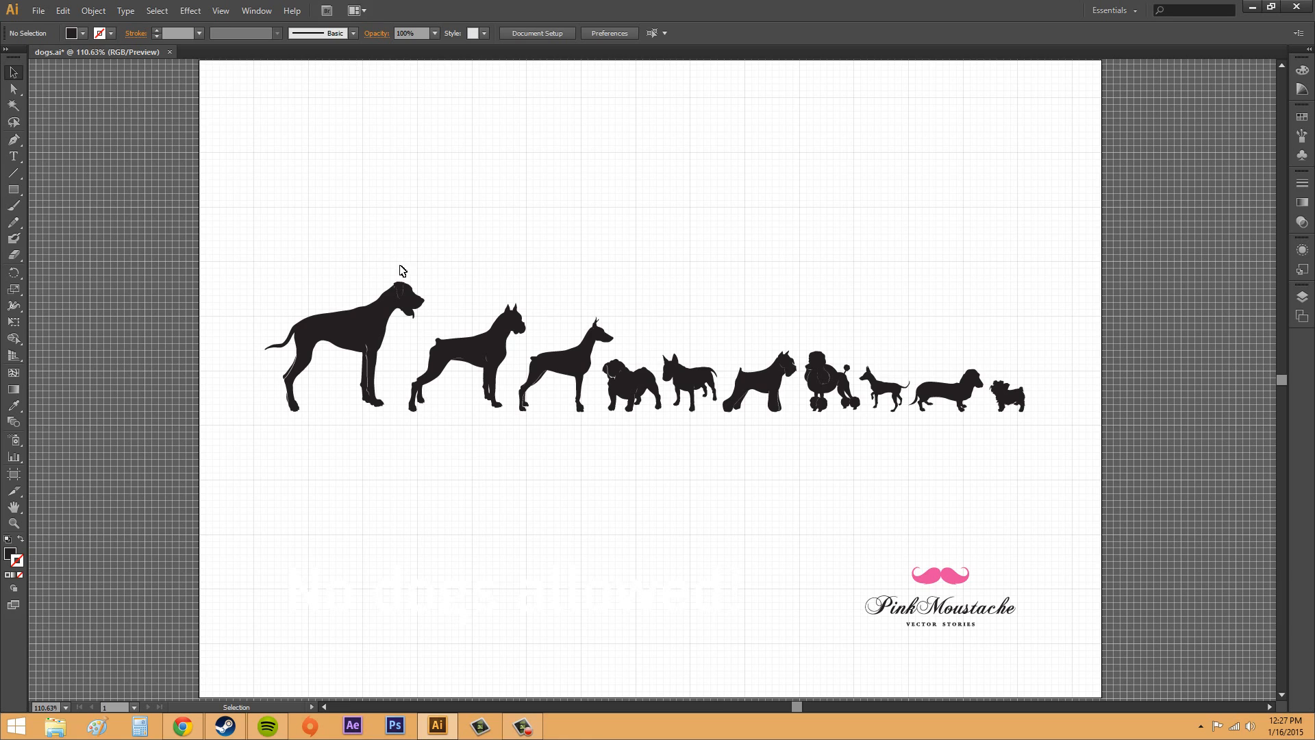
# Step: Change the grid color to the bright cyan basic color in the Guides & Grid preferences
pyautogui.click(65, 10)
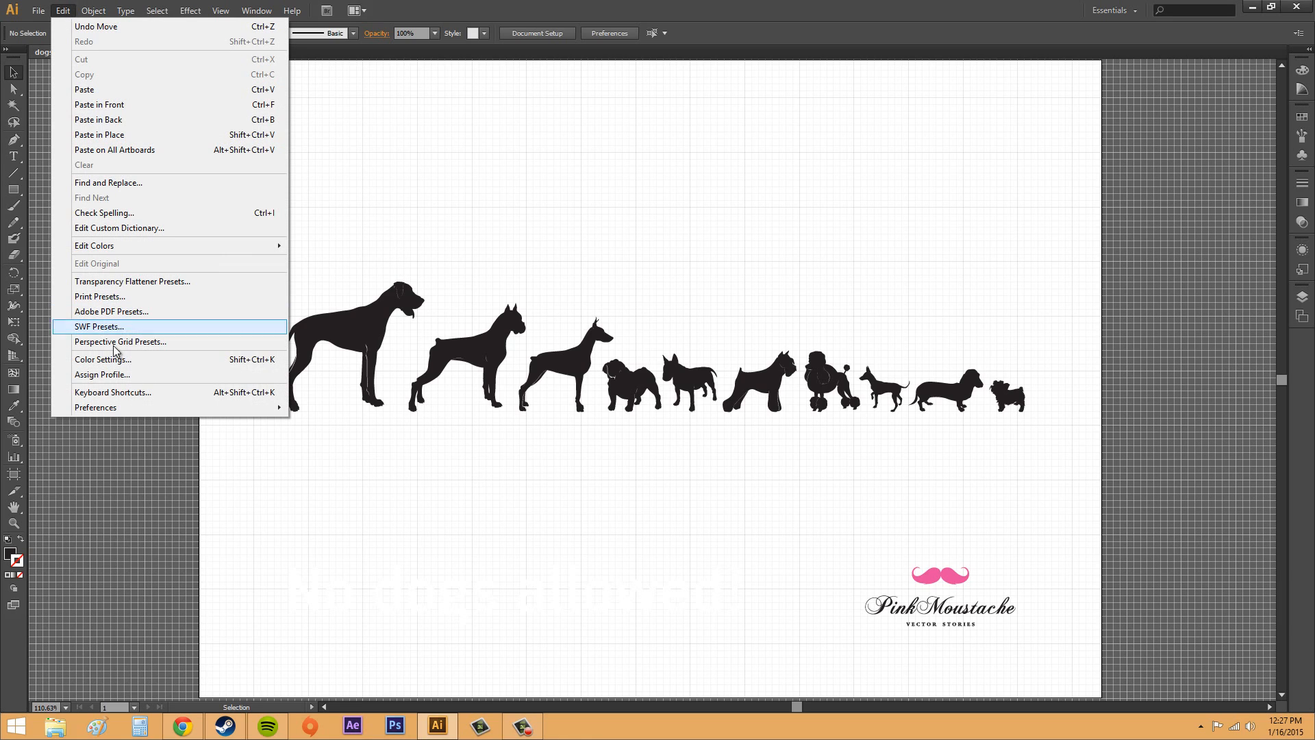
pyautogui.moveTo(113, 409)
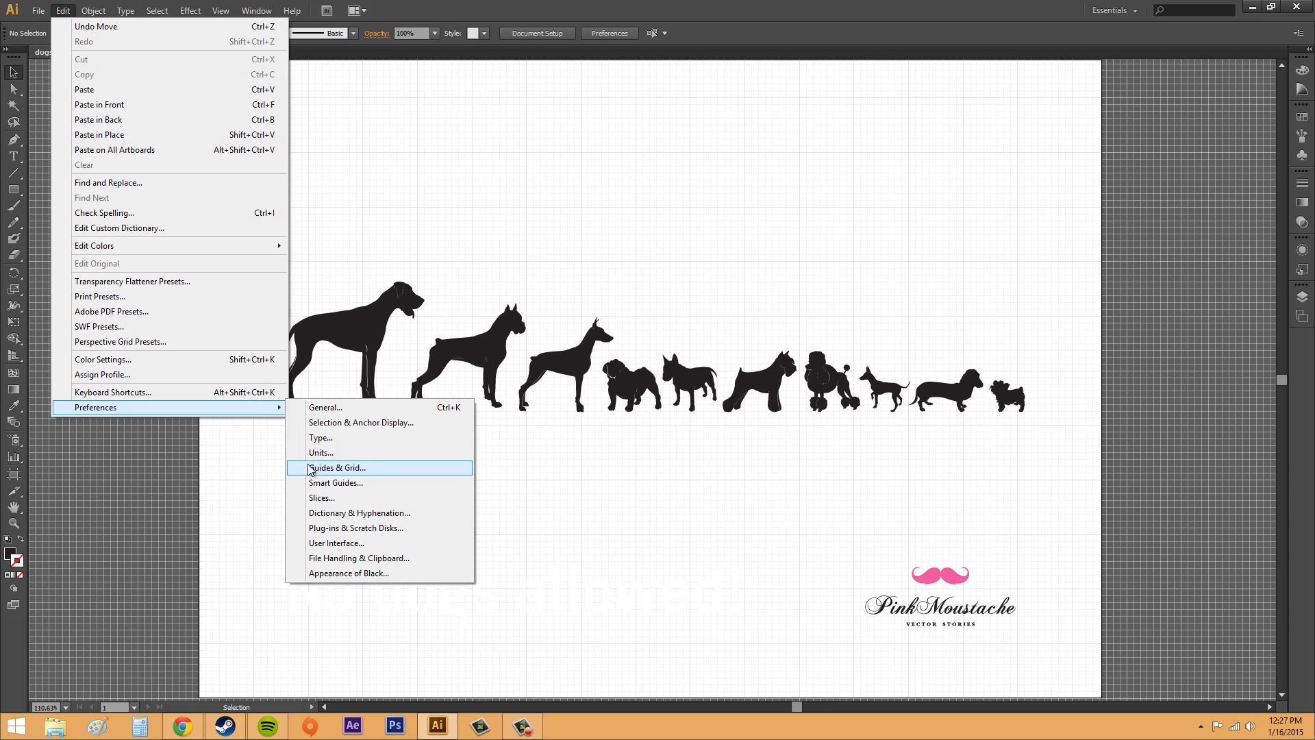
pyautogui.click(341, 470)
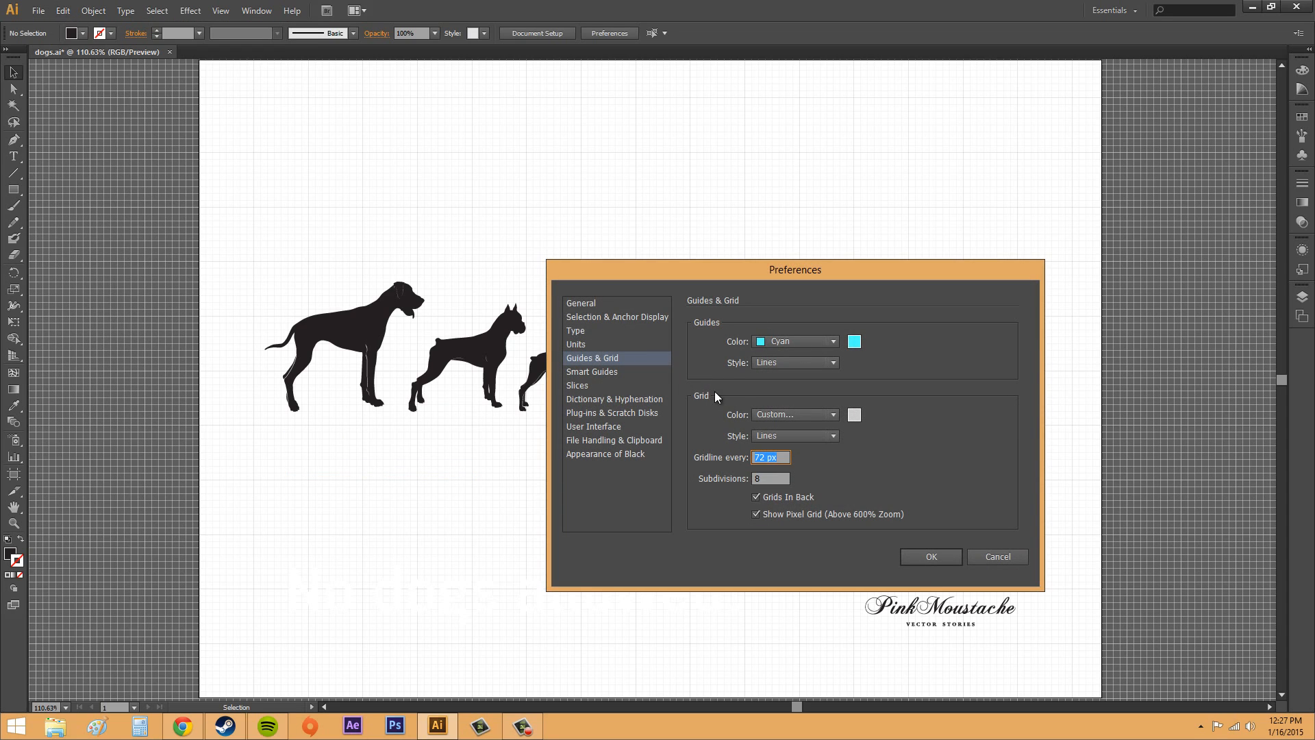
pyautogui.click(855, 415)
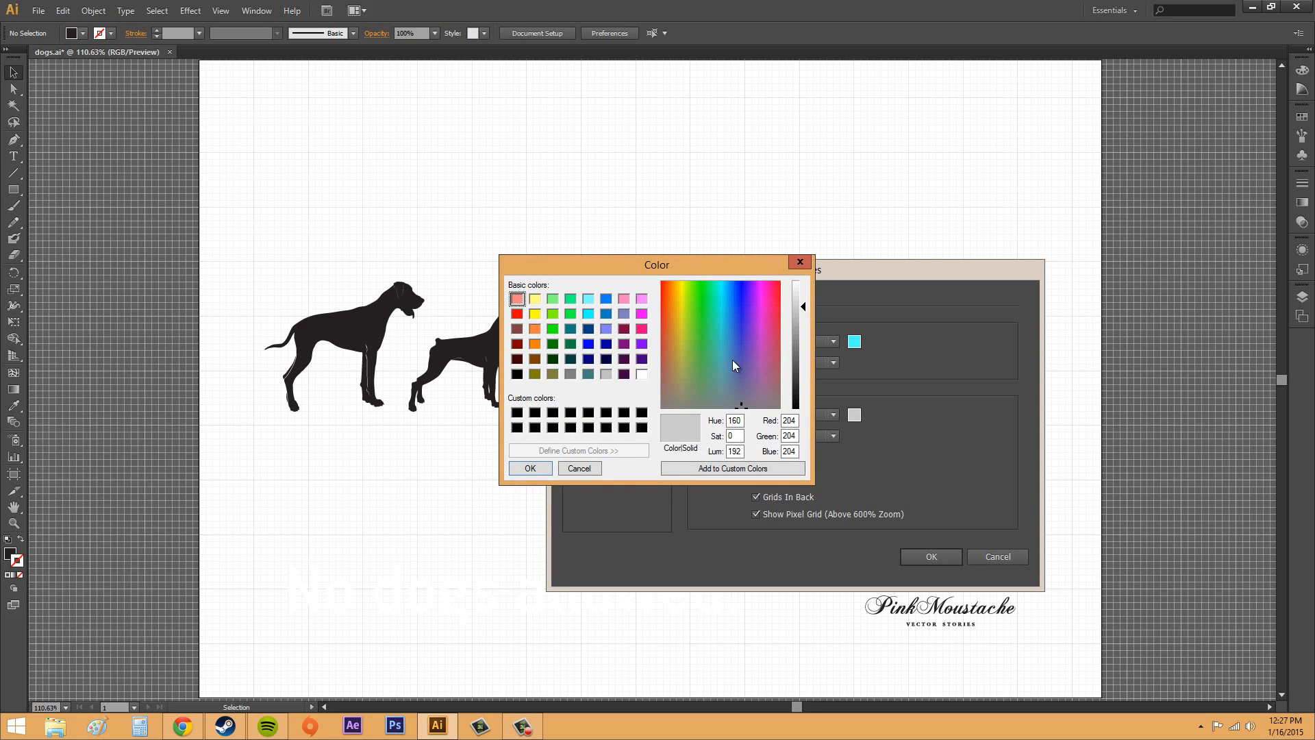
pyautogui.click(588, 314)
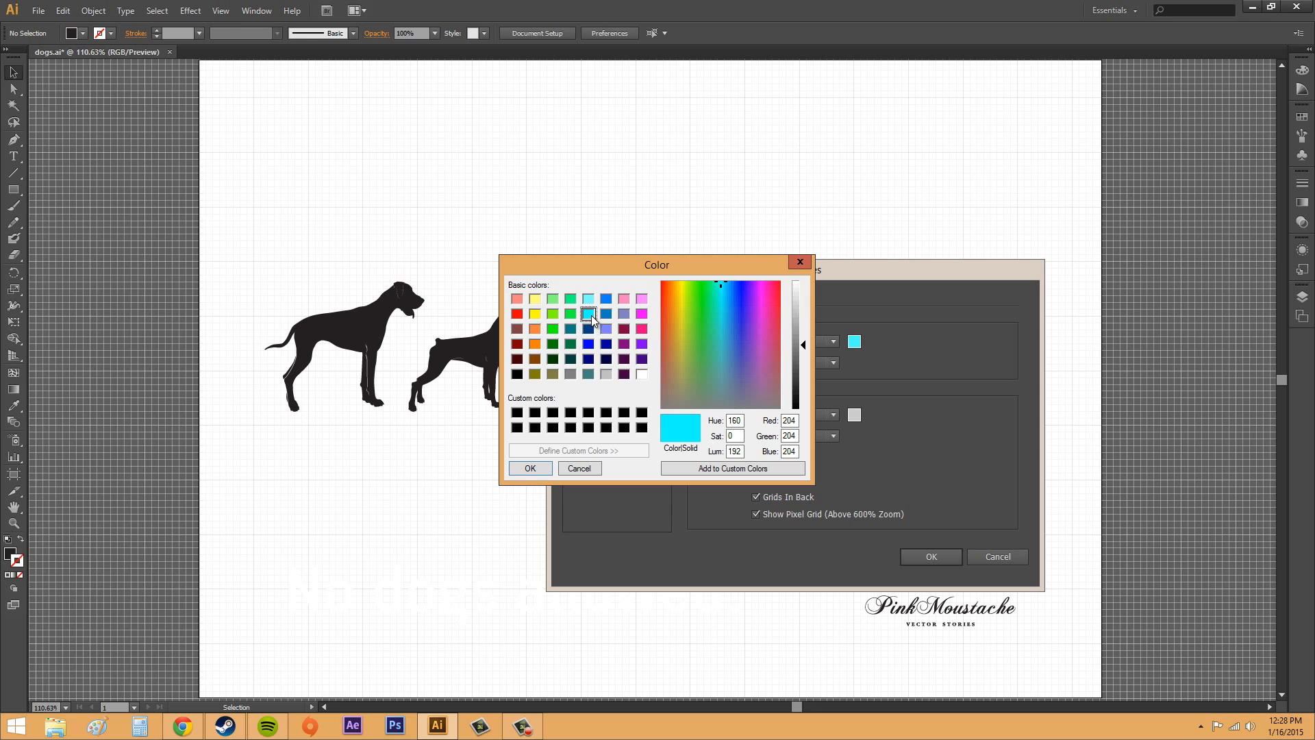
pyautogui.click(540, 469)
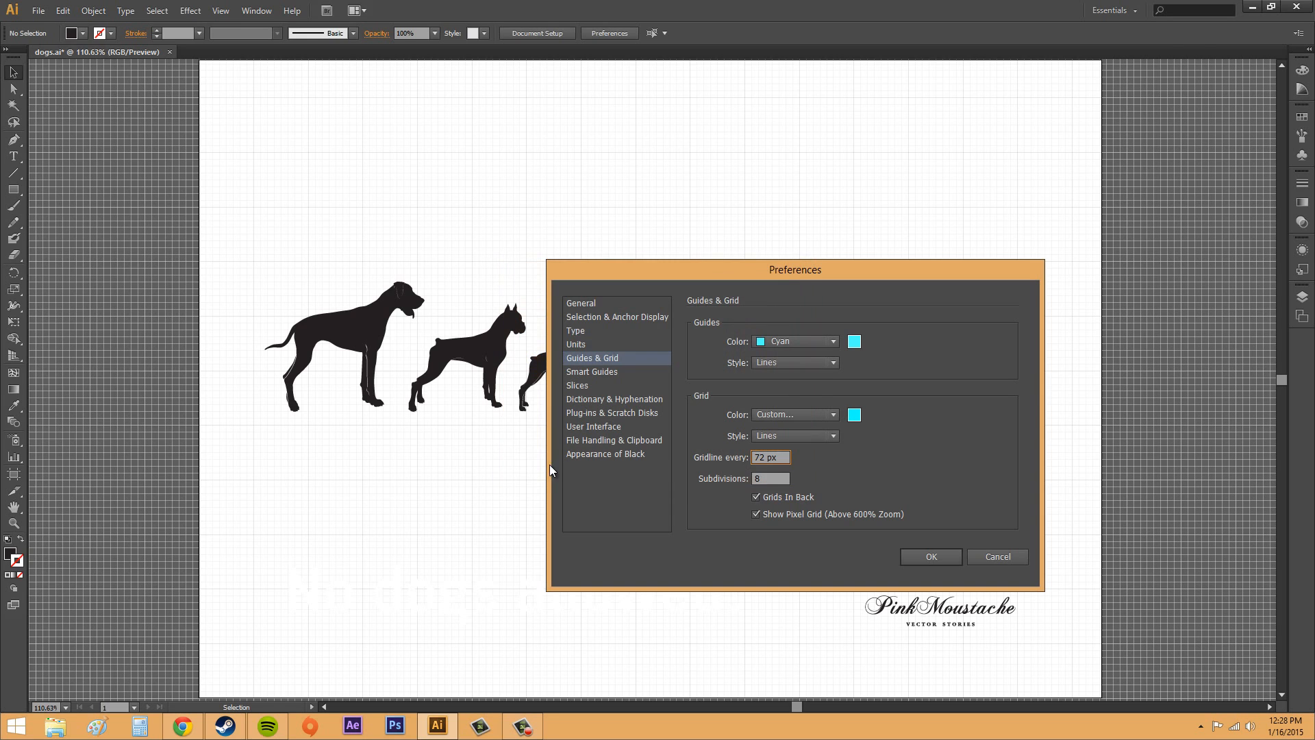
pyautogui.click(933, 556)
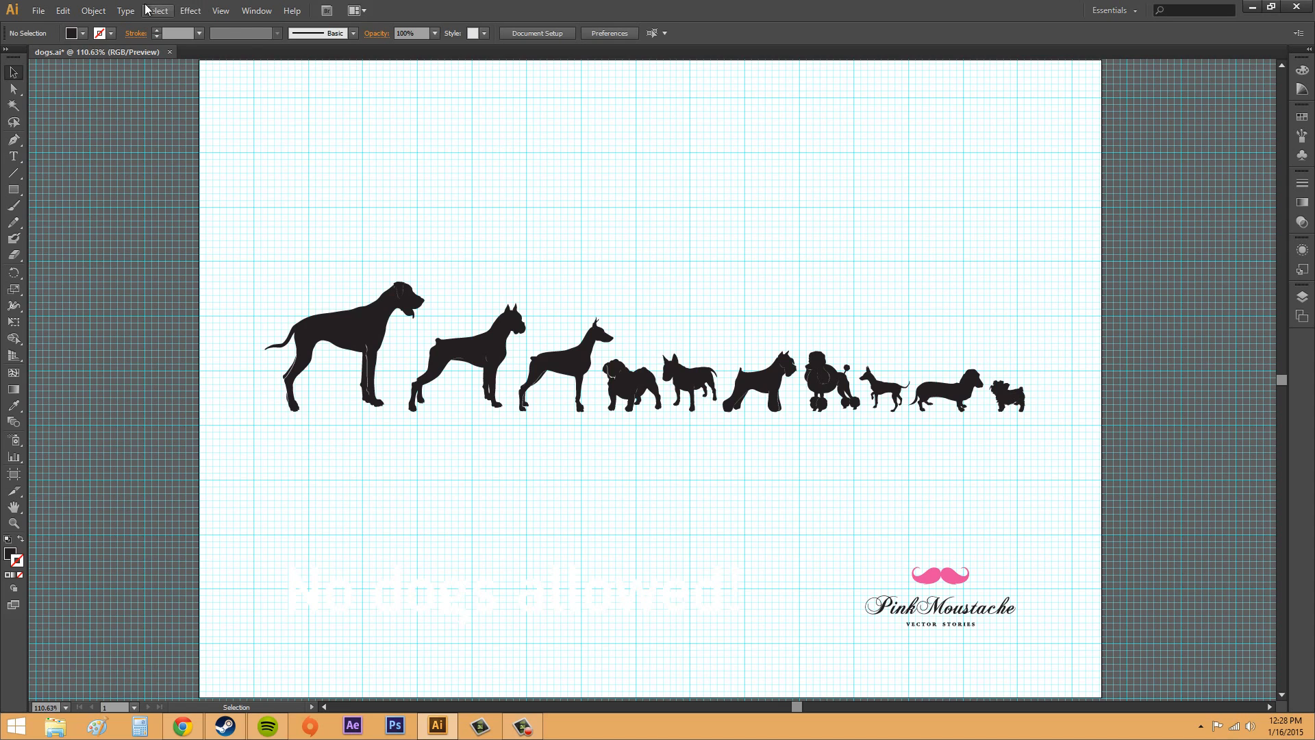
# Step: Set the grid style to Dots in the Guides & Grid preferences
pyautogui.click(244, 17)
pyautogui.moveTo(291, 10)
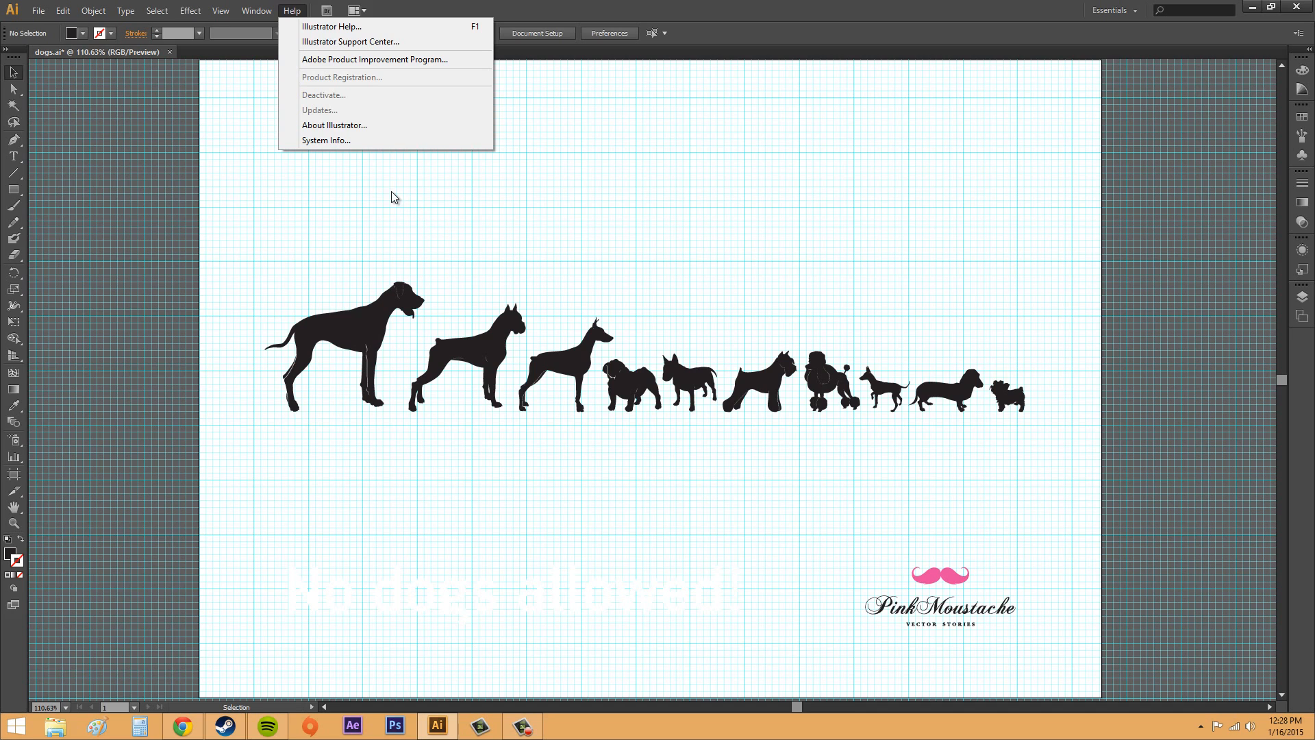
pyautogui.moveTo(64, 10)
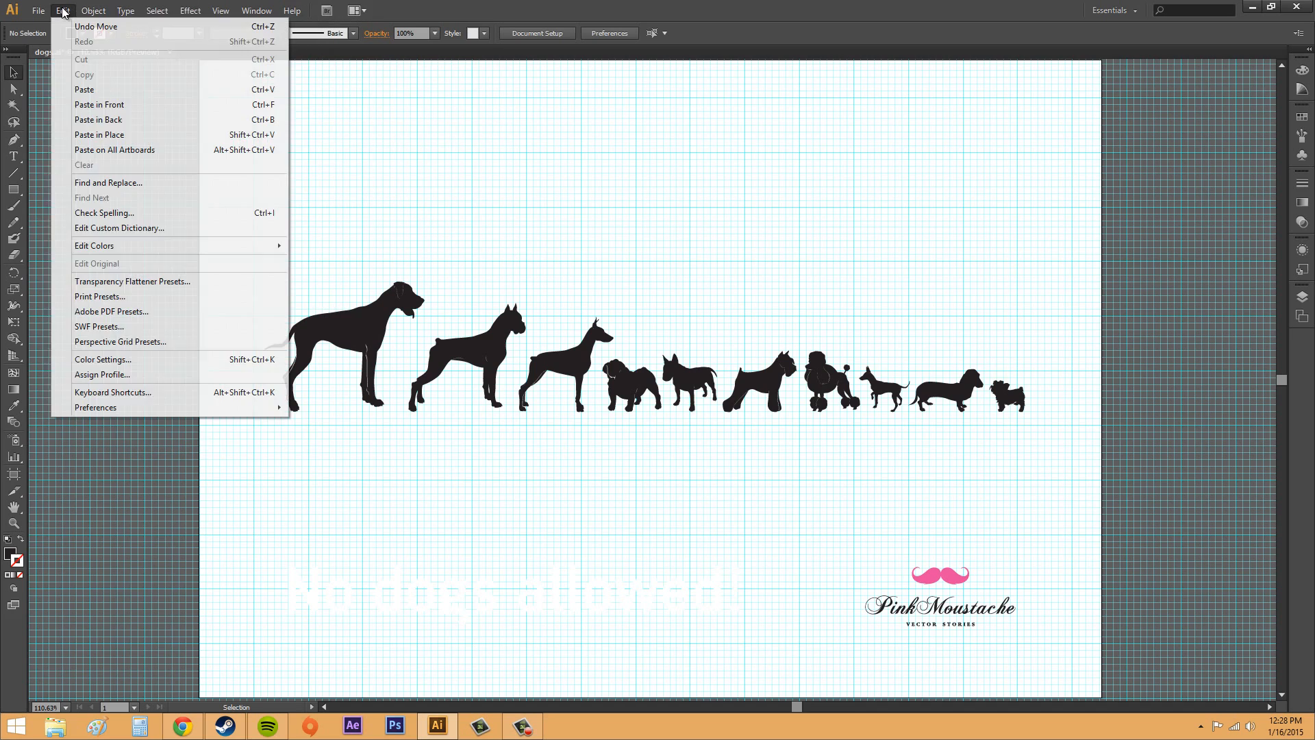
pyautogui.moveTo(139, 407)
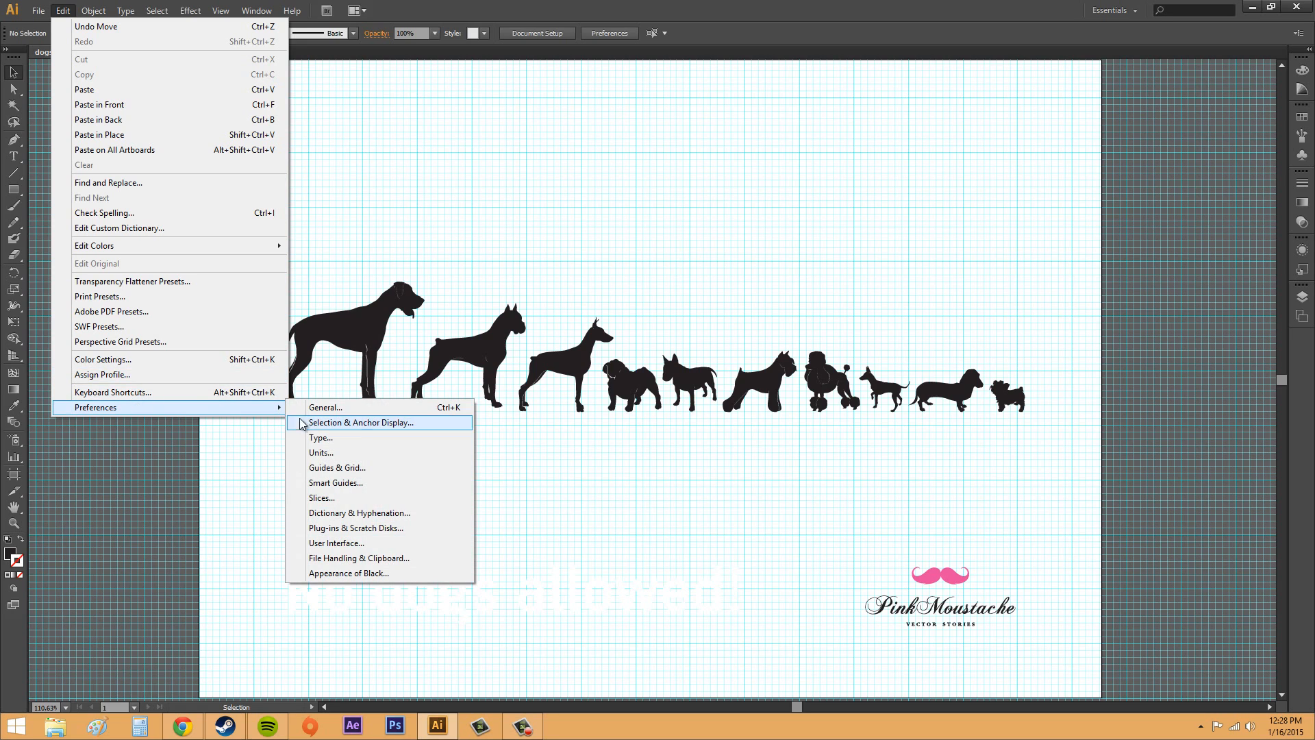
pyautogui.click(338, 467)
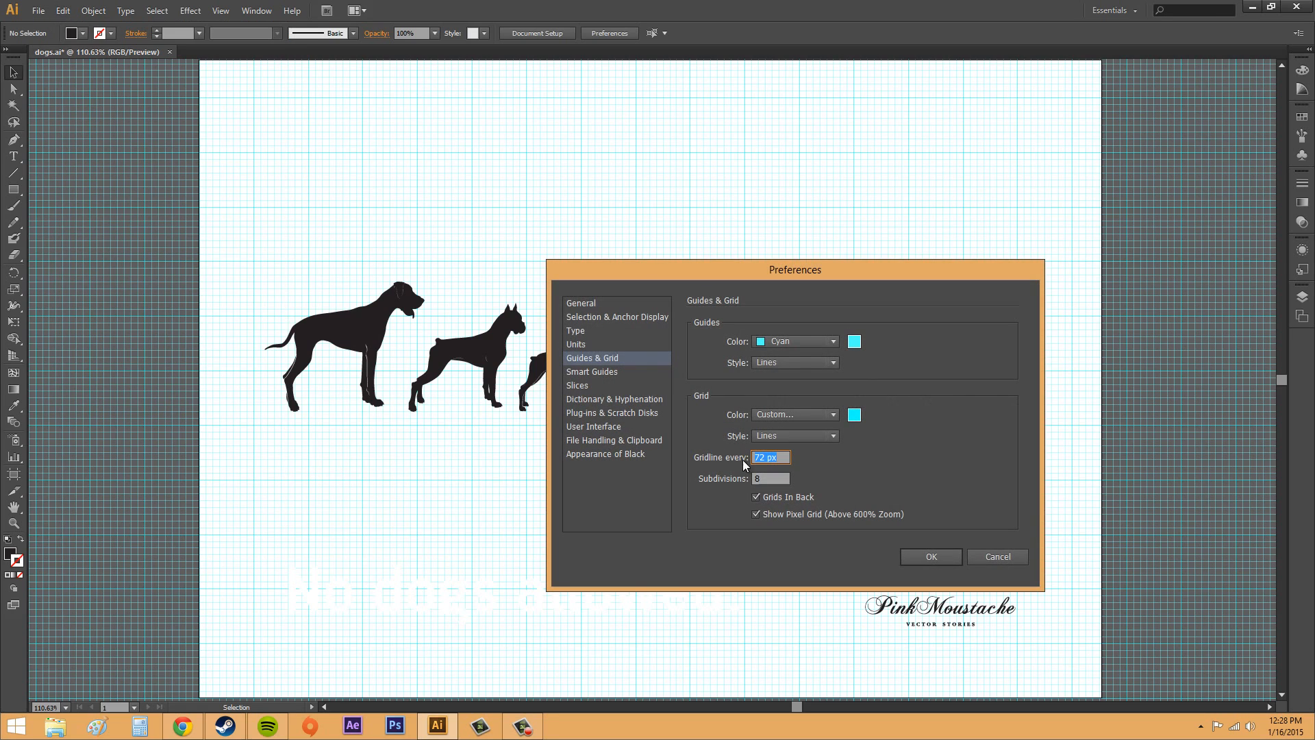
pyautogui.click(818, 432)
pyautogui.click(796, 463)
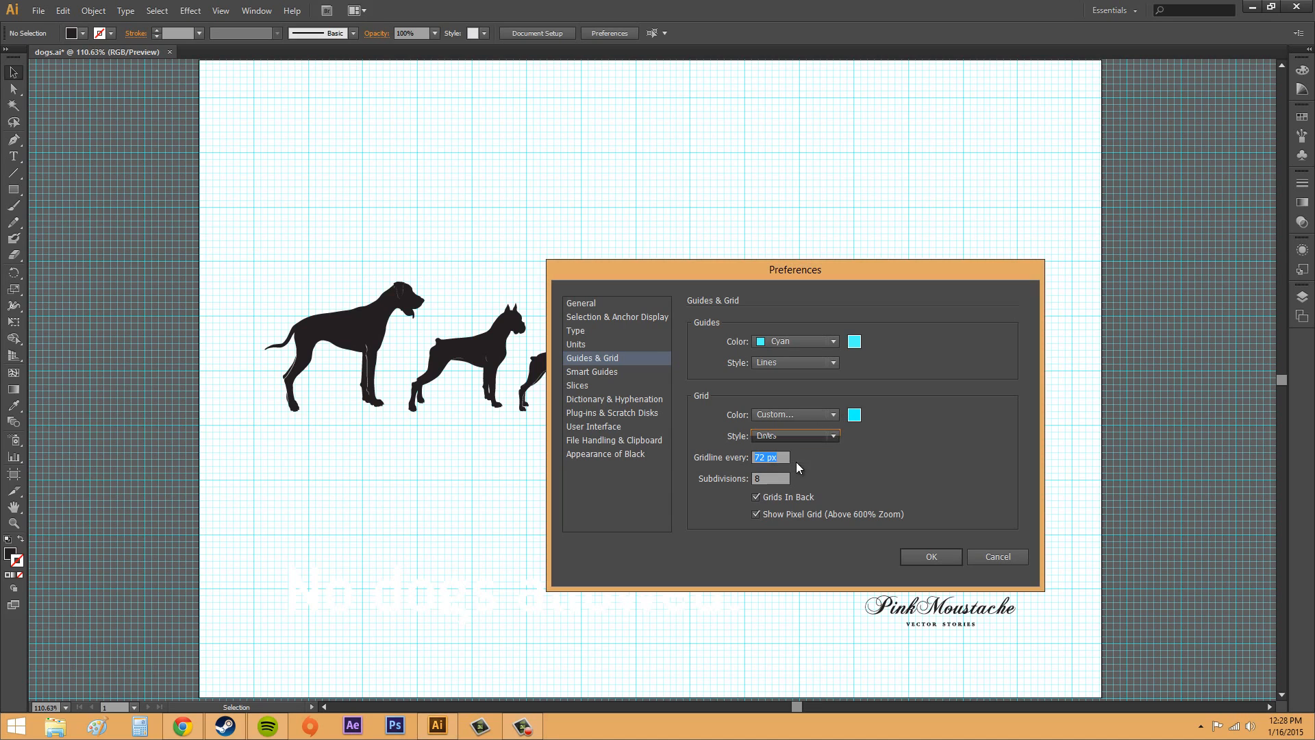
pyautogui.click(931, 556)
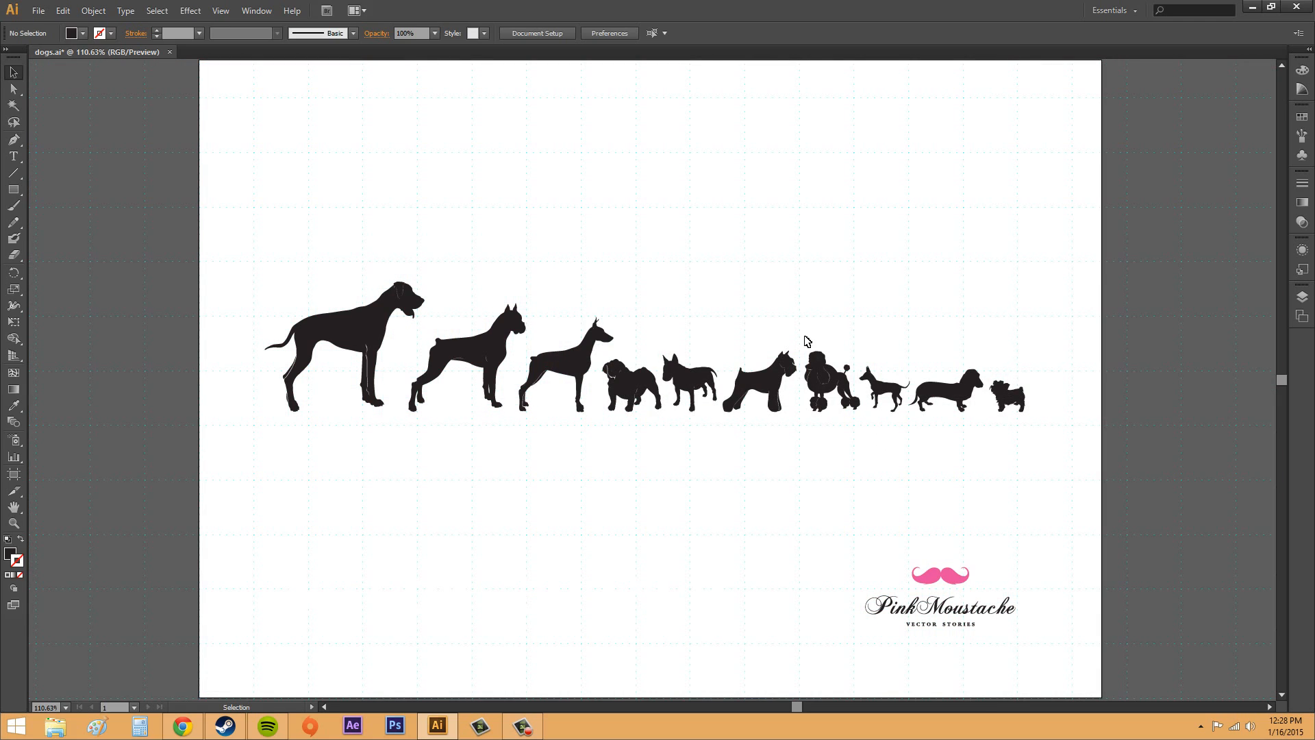
# Step: Move the largest dog up out of the row and back down in line with the other dogs
pyautogui.click(366, 337)
pyautogui.moveTo(366, 329); pyautogui.dragTo(352, 286)
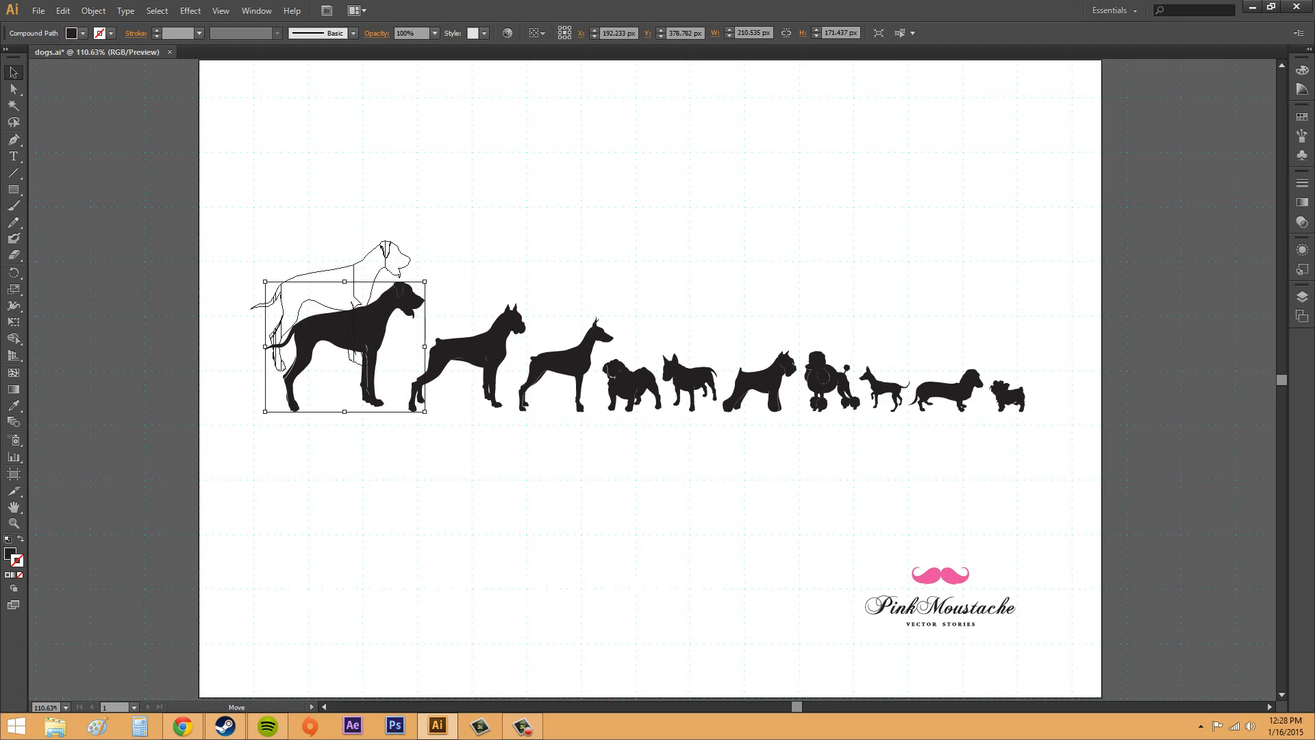
pyautogui.moveTo(354, 298); pyautogui.dragTo(353, 298)
pyautogui.click(343, 409)
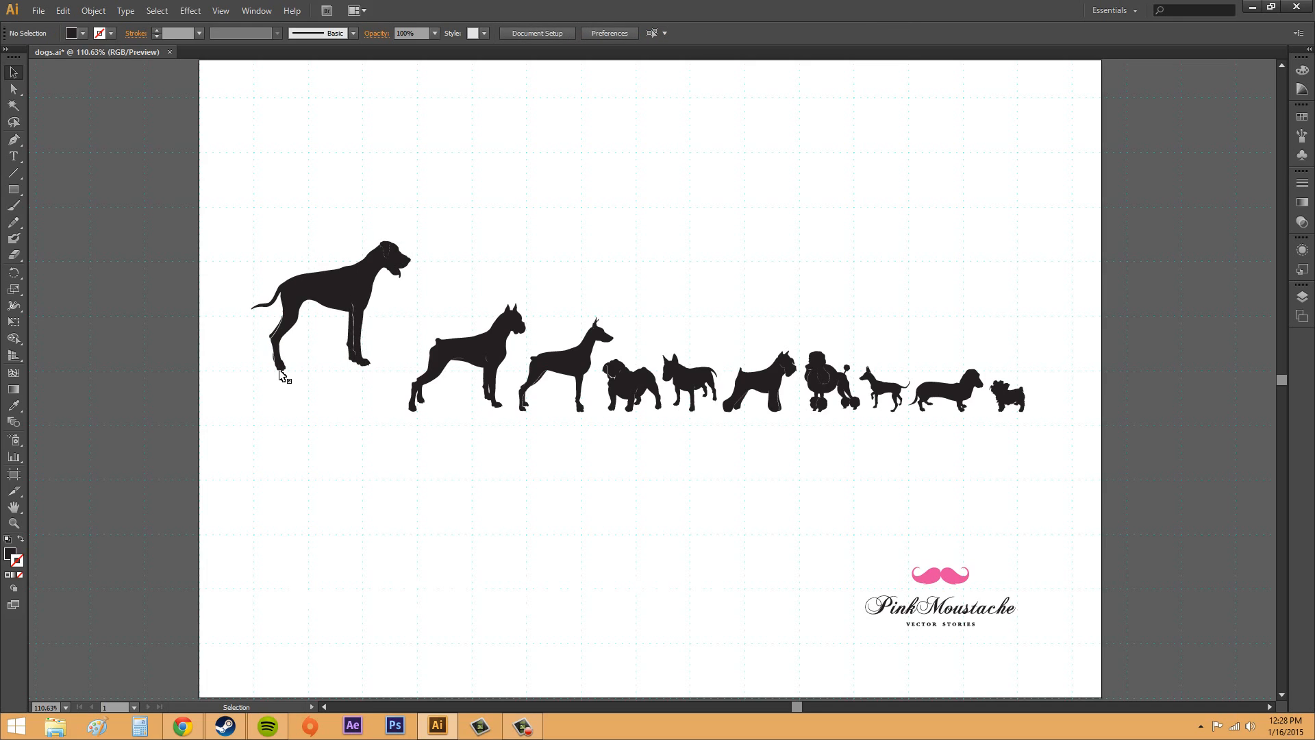
pyautogui.moveTo(319, 302); pyautogui.dragTo(361, 336)
pyautogui.click(337, 309)
# Step: Set the grid style to Lines in the Guides & Grid preferences
pyautogui.click(262, 12)
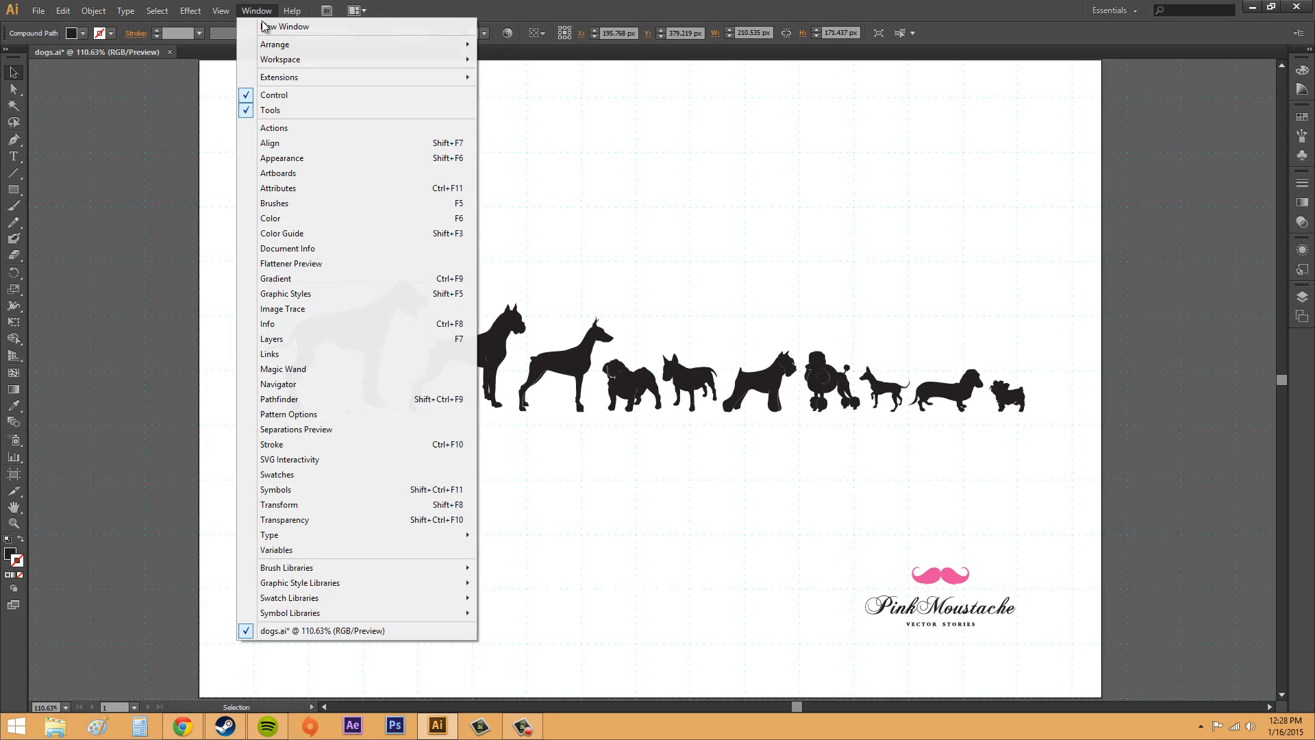
pyautogui.moveTo(223, 15)
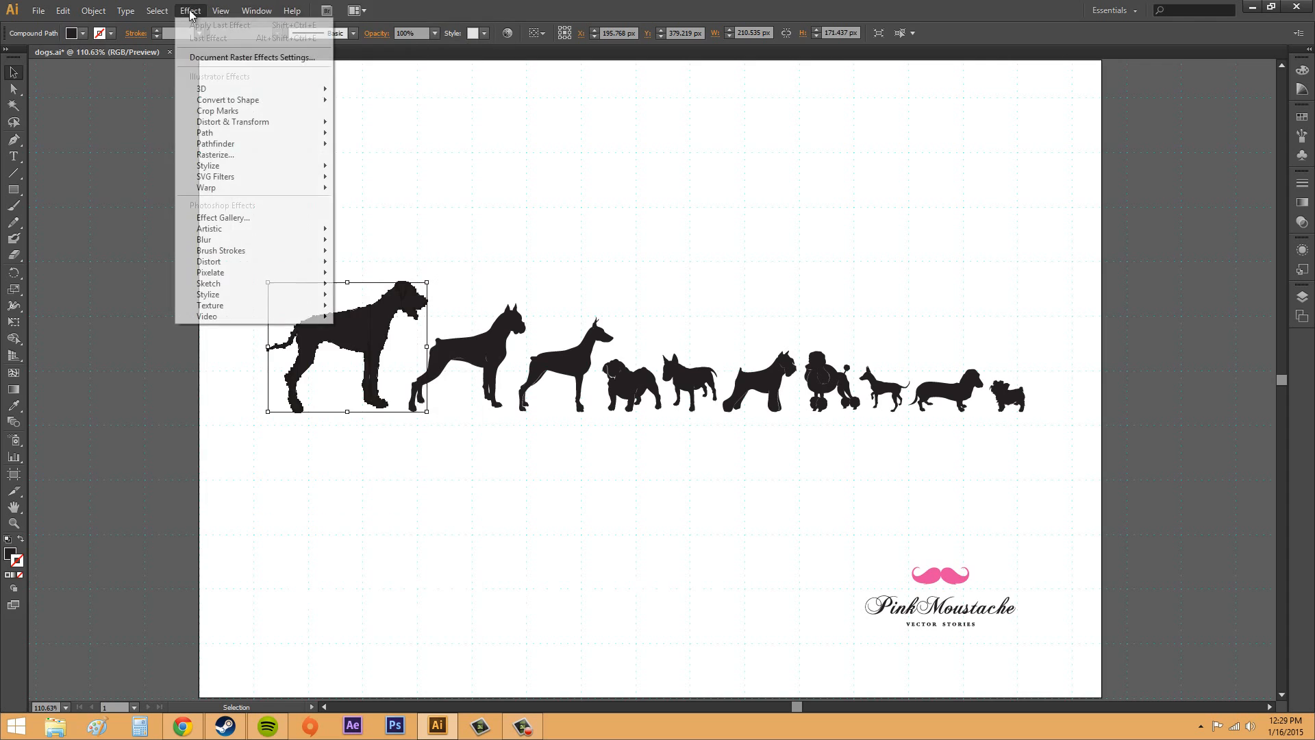
pyautogui.moveTo(95, 12)
pyautogui.moveTo(143, 407)
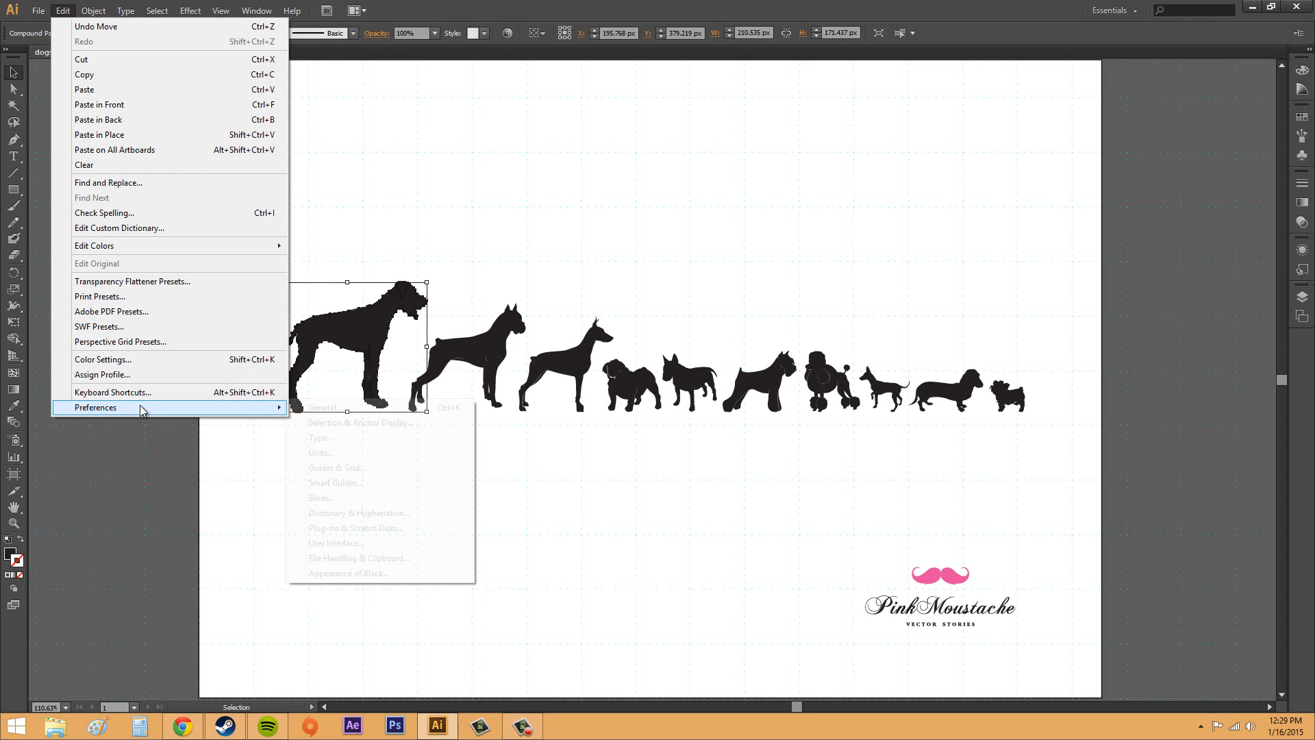
pyautogui.click(337, 468)
pyautogui.click(795, 436)
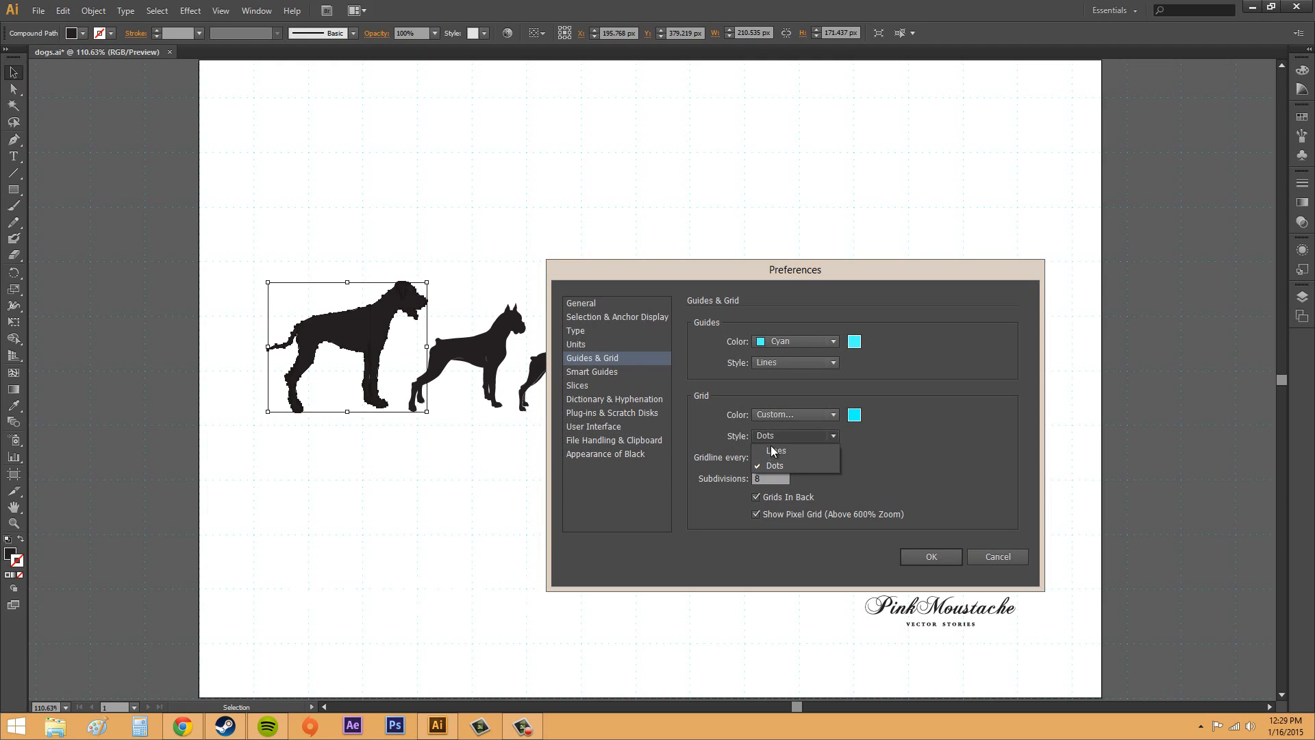
pyautogui.click(771, 453)
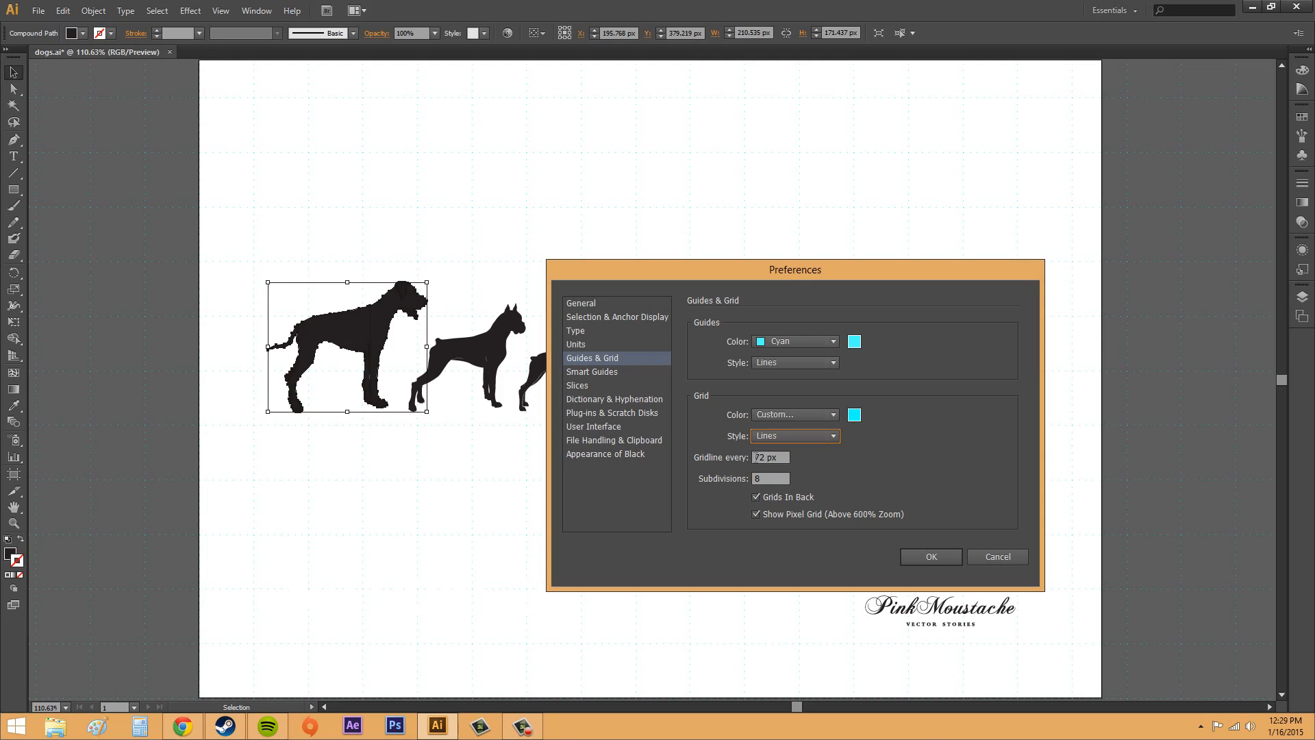
# Step: Set the gridline spacing to 150 px, apply the preferences and deselect the largest dog
pyautogui.moveTo(756, 457); pyautogui.dragTo(816, 460)
pyautogui.write('150')
pyautogui.click(931, 557)
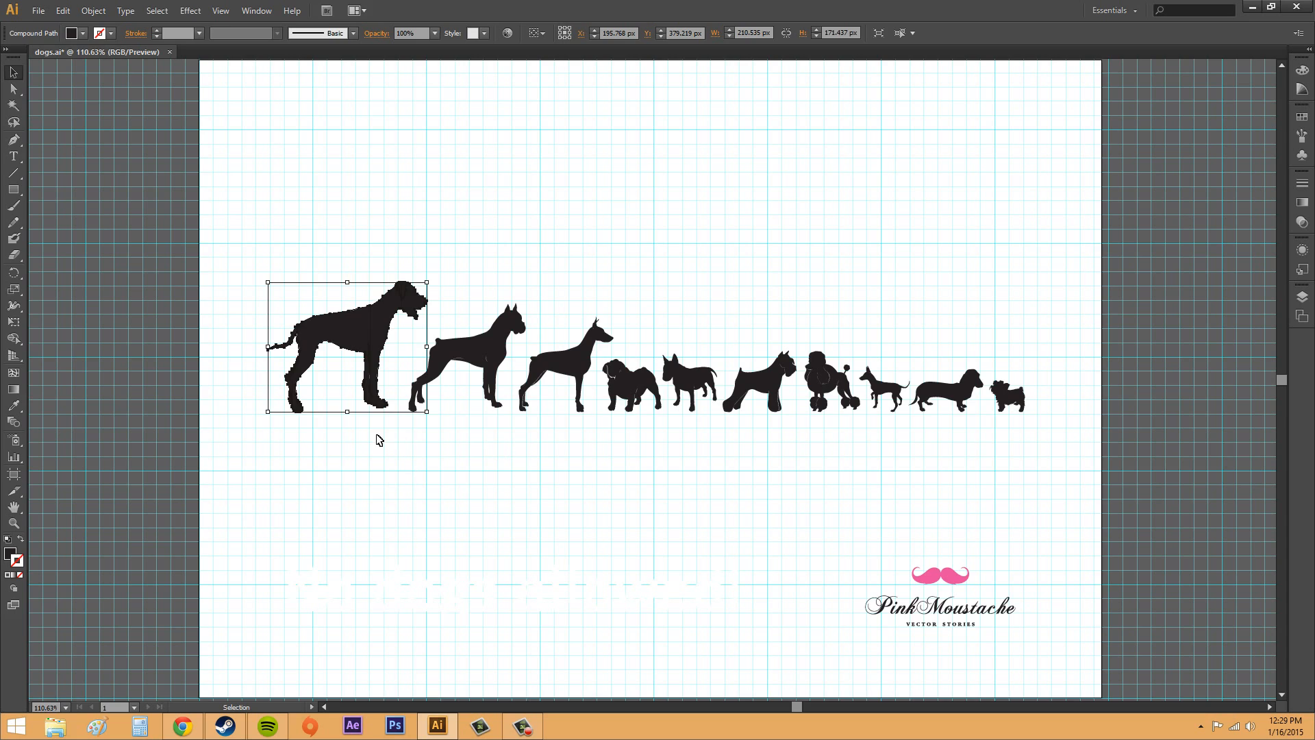
pyautogui.click(564, 247)
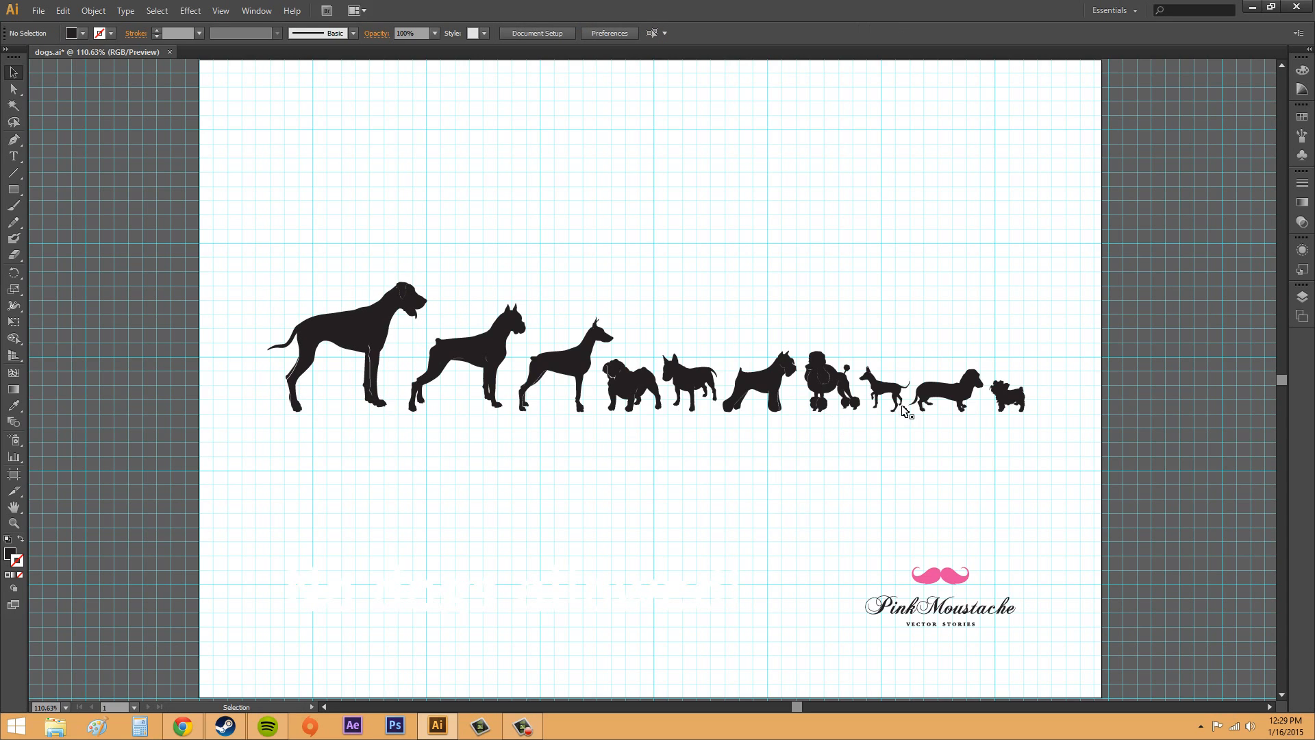
# Step: Move the small dog between the poodle and the dachshund up above the row and deselect it
pyautogui.moveTo(884, 397); pyautogui.dragTo(896, 278)
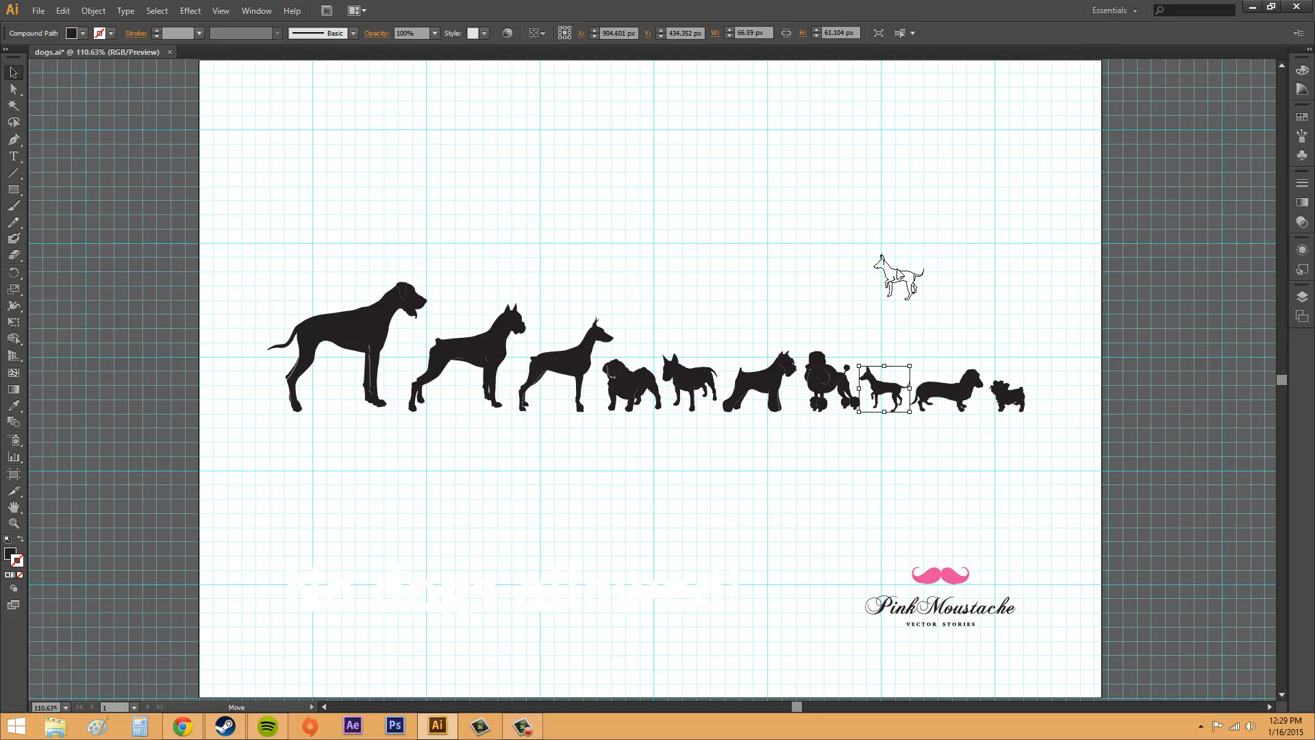
pyautogui.moveTo(898, 273); pyautogui.dragTo(908, 300)
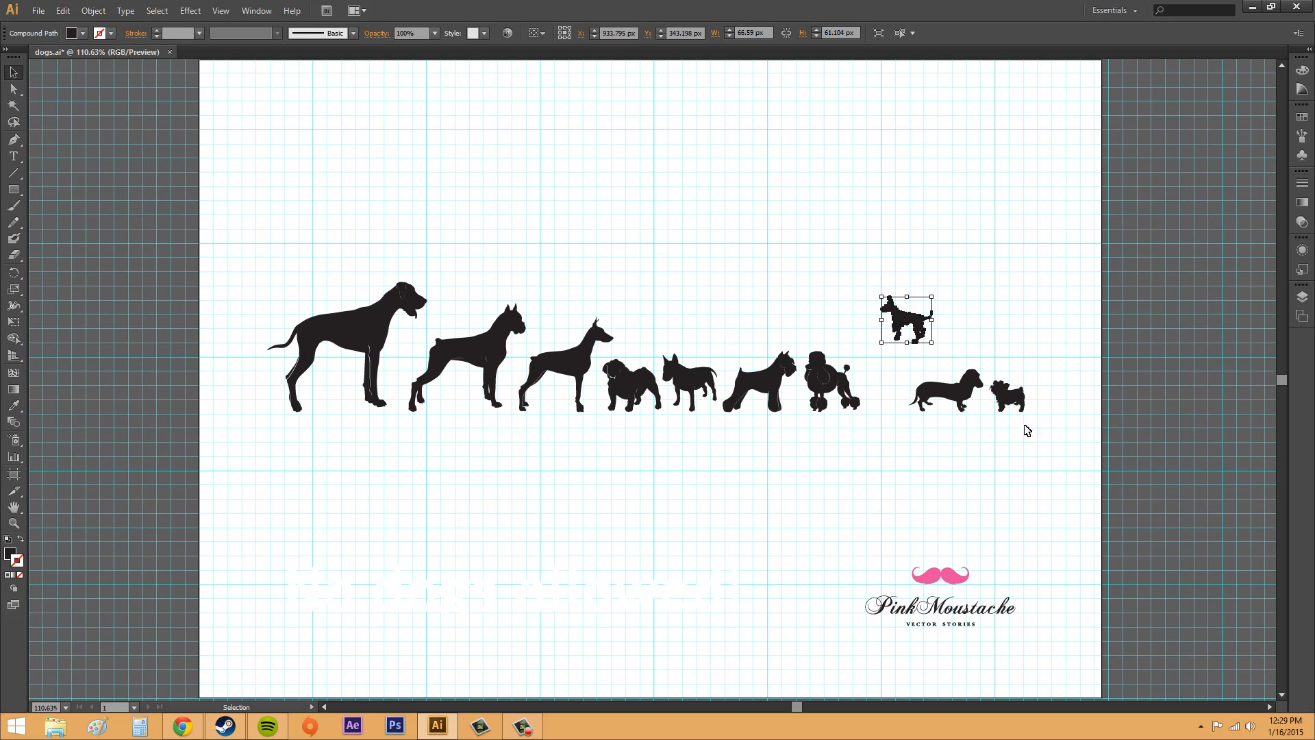
pyautogui.click(946, 458)
# Step: Turn off Snap to Grid and move the small dog freely to a spot above the poodle
pyautogui.click(220, 11)
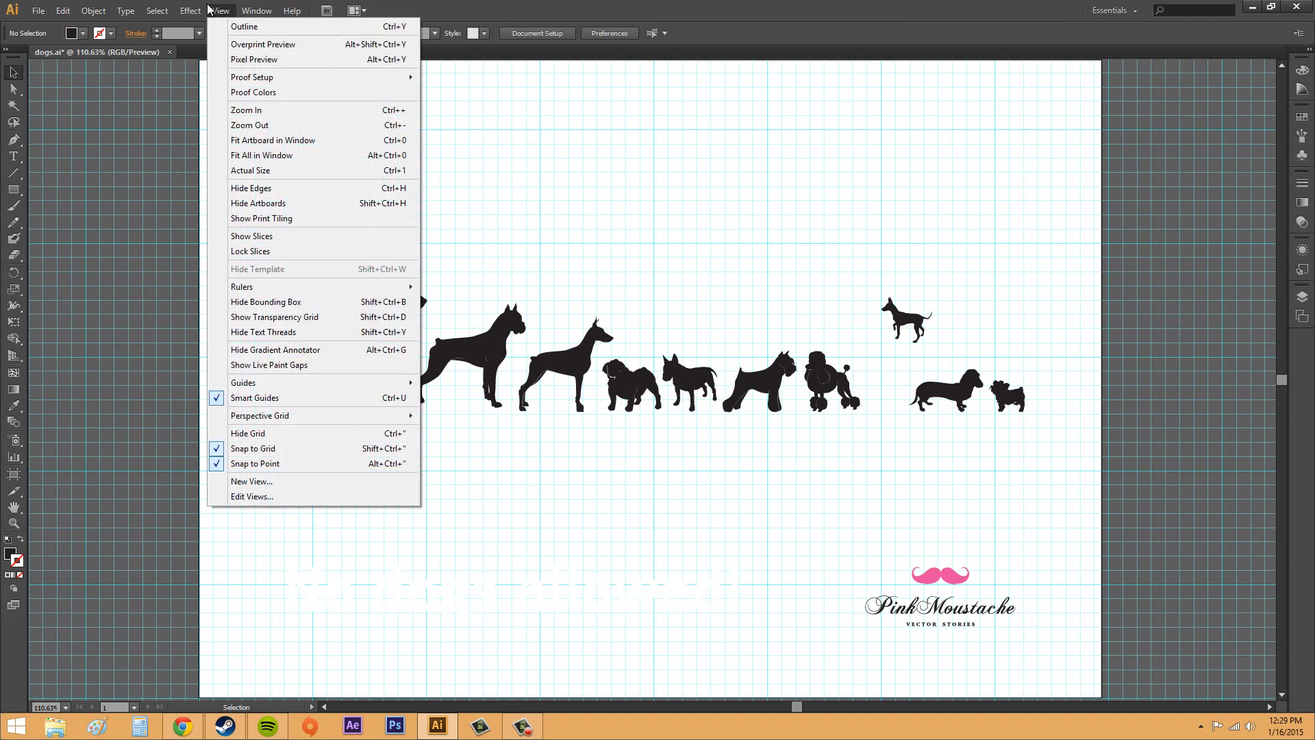
pyautogui.moveTo(221, 10)
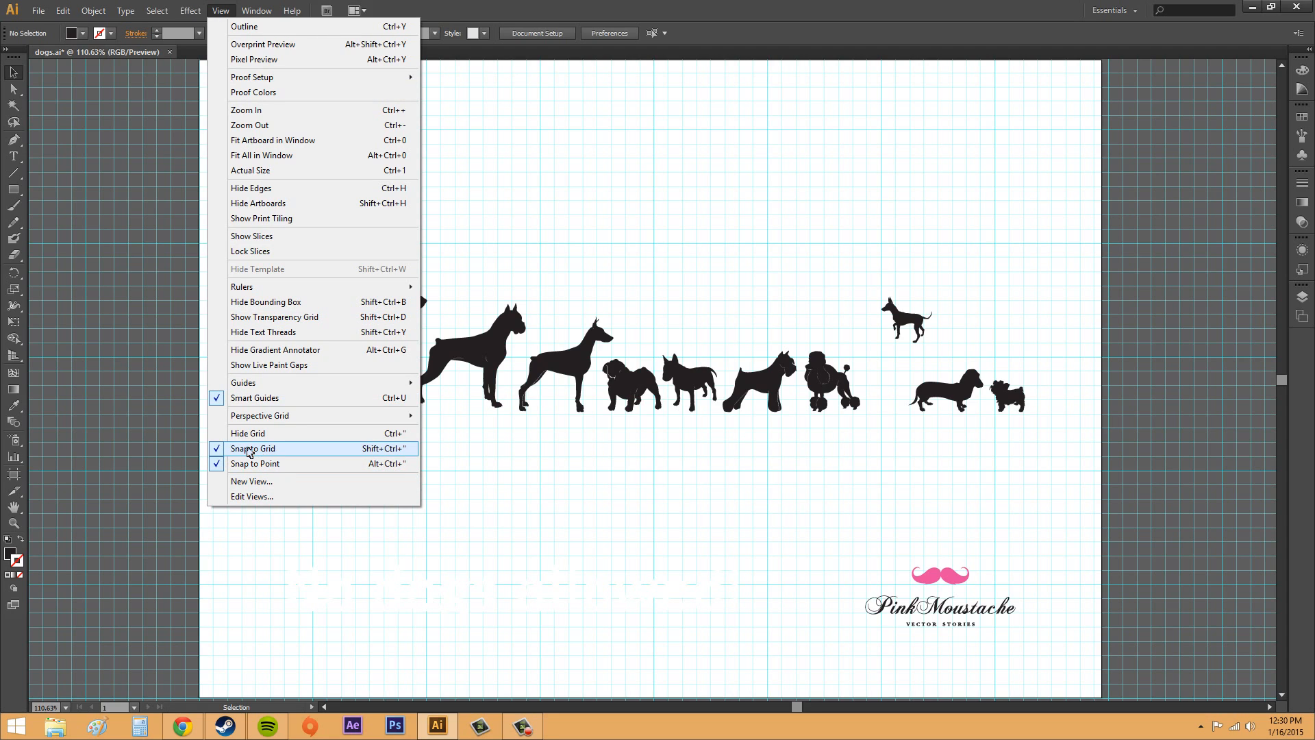
pyautogui.click(250, 449)
pyautogui.moveTo(905, 313); pyautogui.dragTo(860, 306)
# Step: Turn off Snap to Point, move the small dog to the empty area below the row and deselect it
pyautogui.click(257, 10)
pyautogui.moveTo(221, 10)
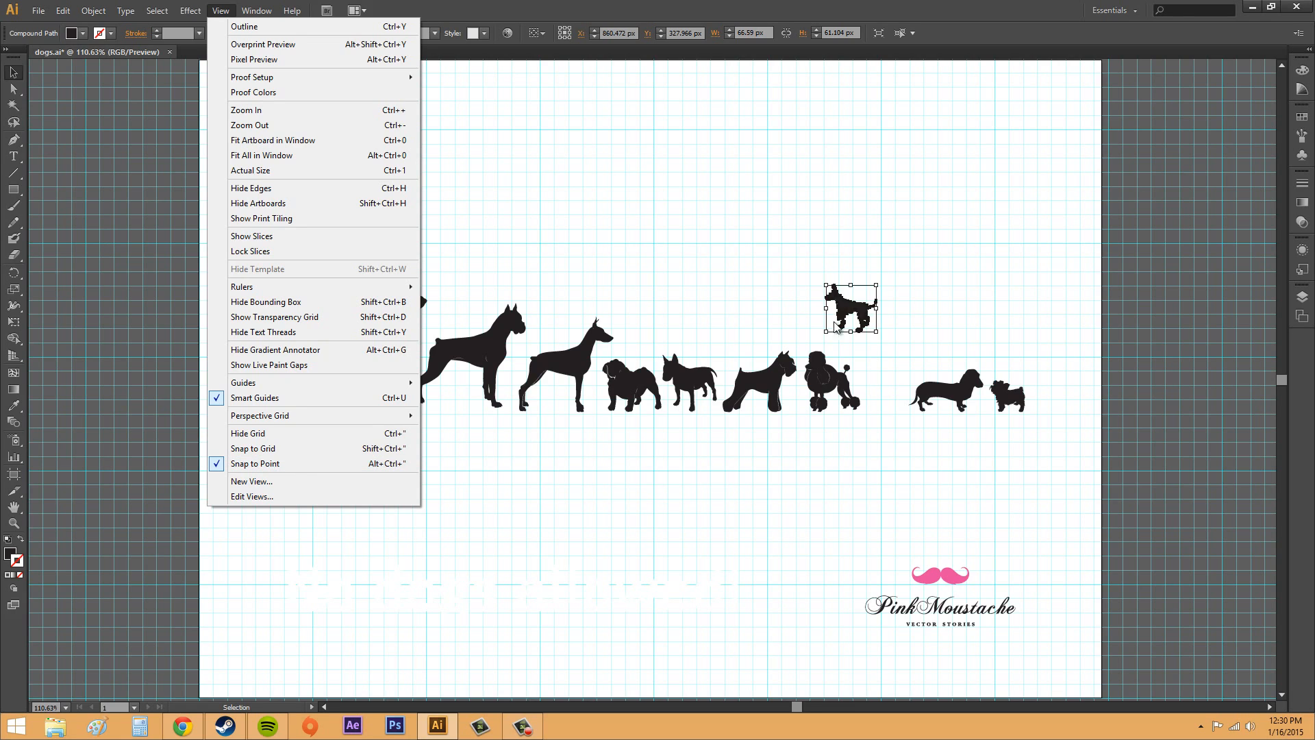
pyautogui.click(234, 469)
pyautogui.moveTo(842, 293); pyautogui.dragTo(734, 543)
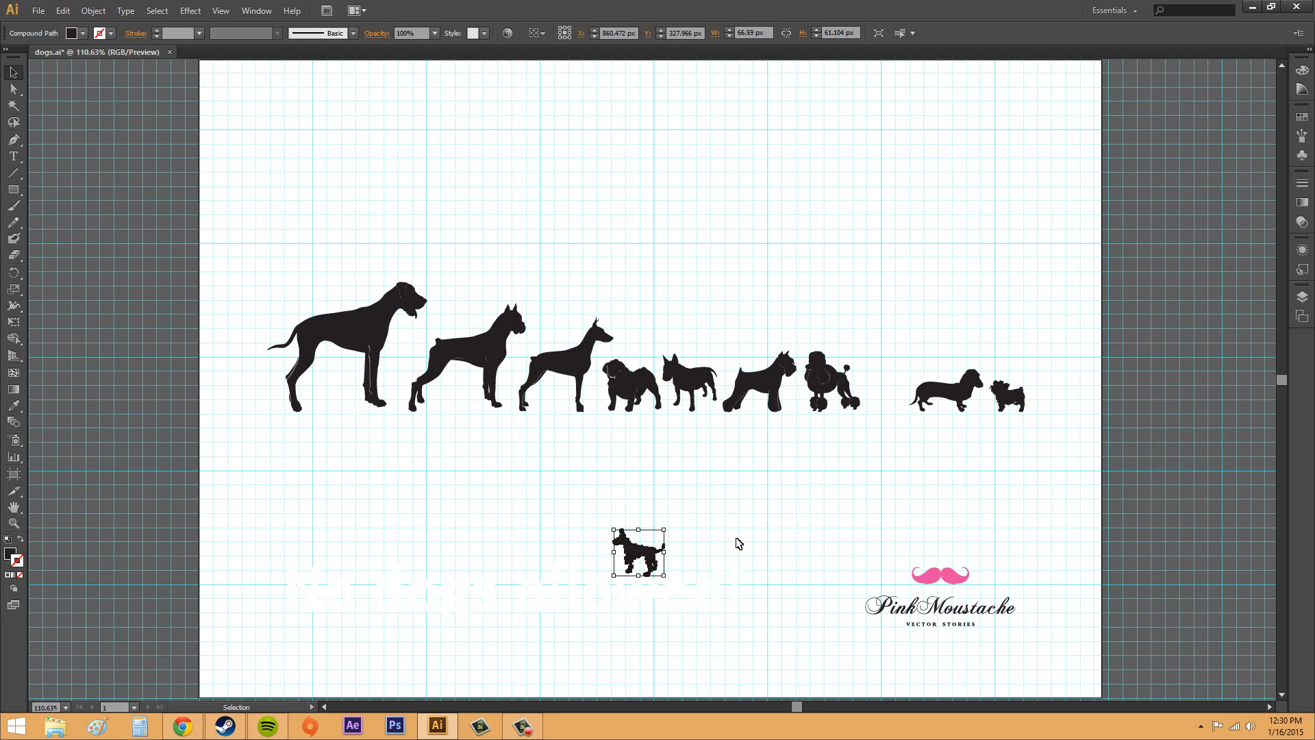
pyautogui.click(755, 546)
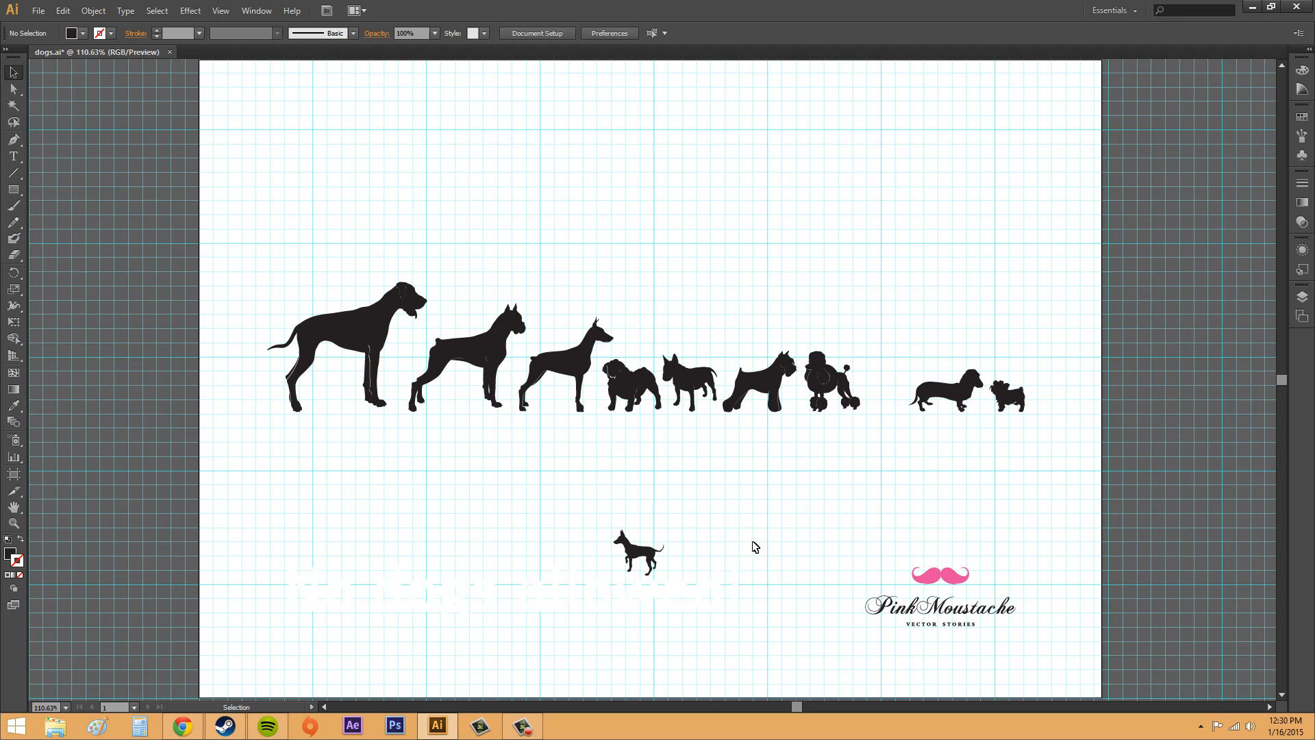
# Step: Turn Snap to Grid back on, then review the Grids In Back option in the Guides & Grid preferences and accept the dialog
pyautogui.click(221, 10)
pyautogui.click(236, 449)
pyautogui.click(63, 11)
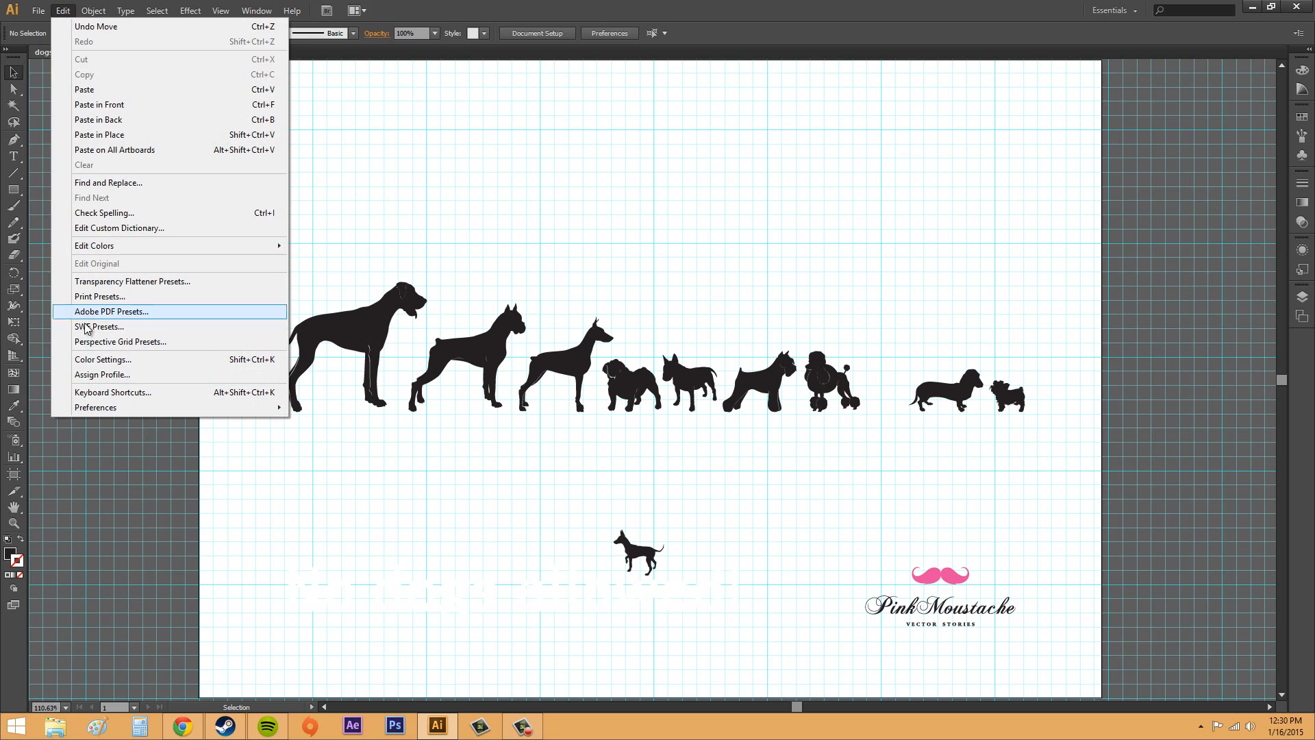
pyautogui.moveTo(118, 410)
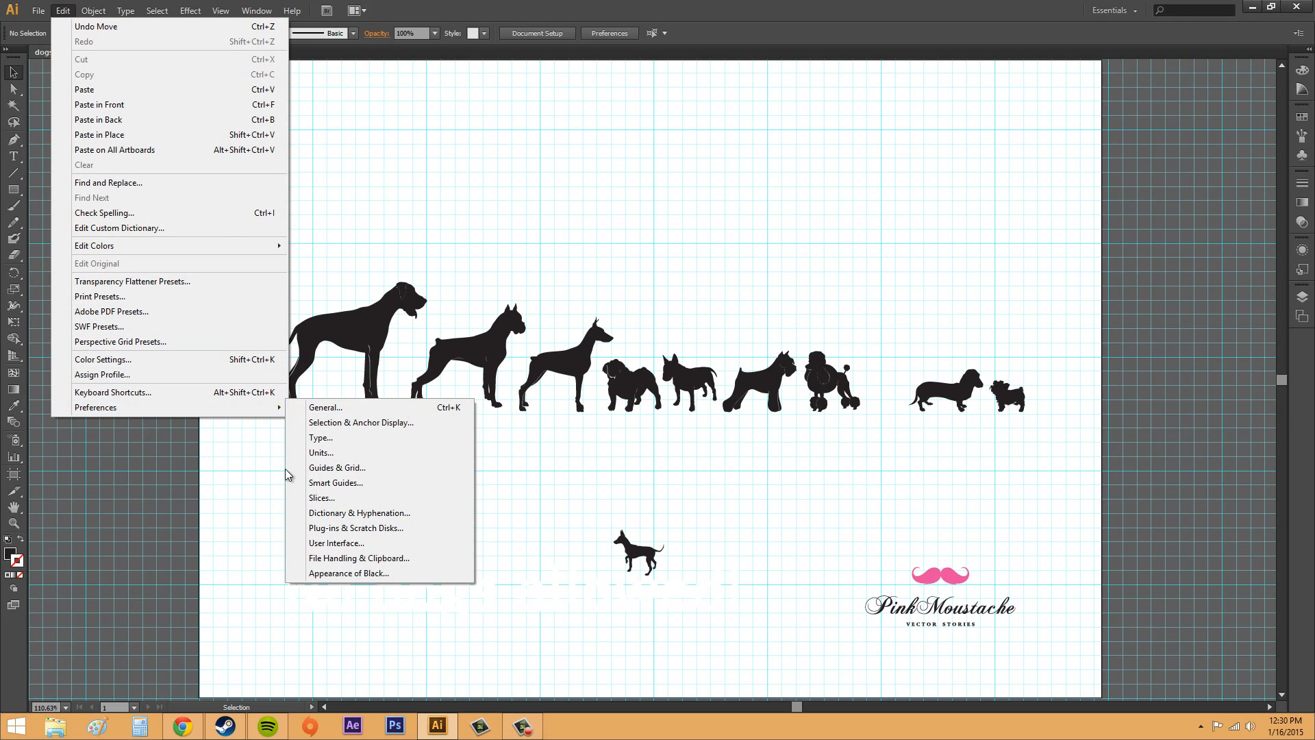
pyautogui.click(324, 469)
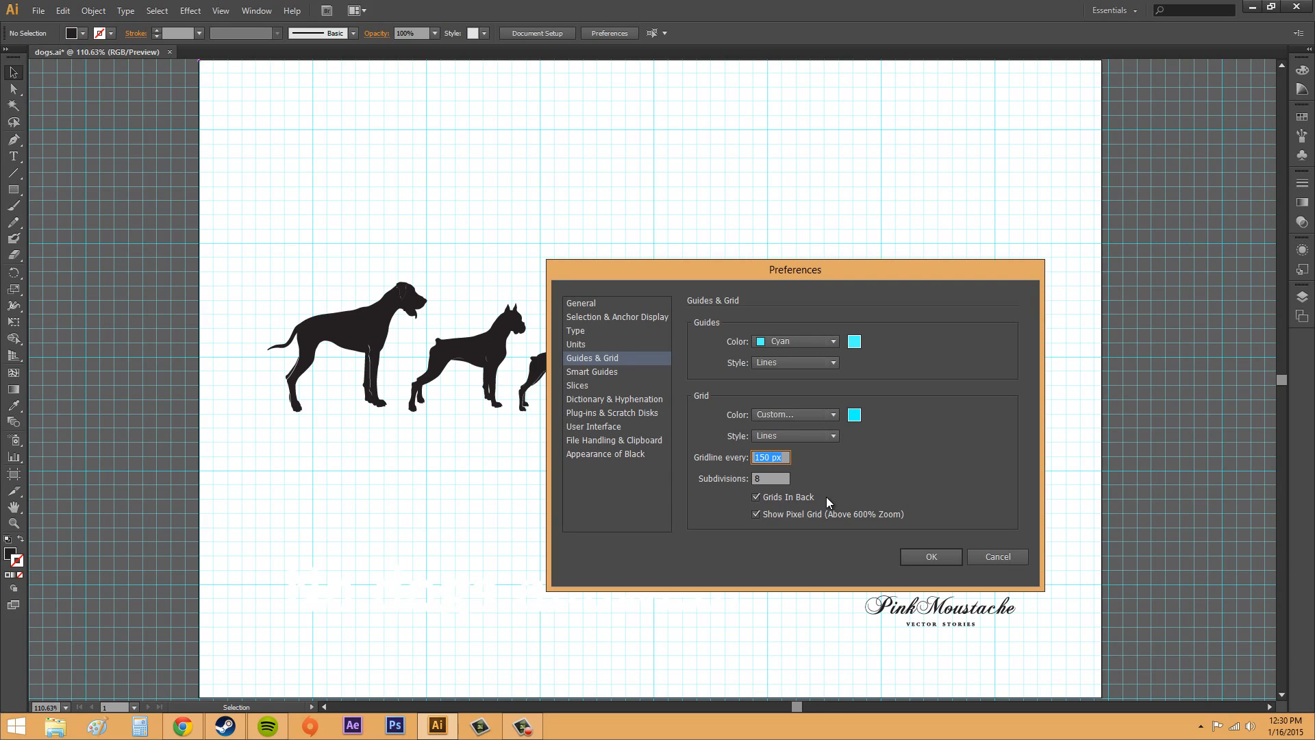
pyautogui.click(757, 497)
pyautogui.click(929, 562)
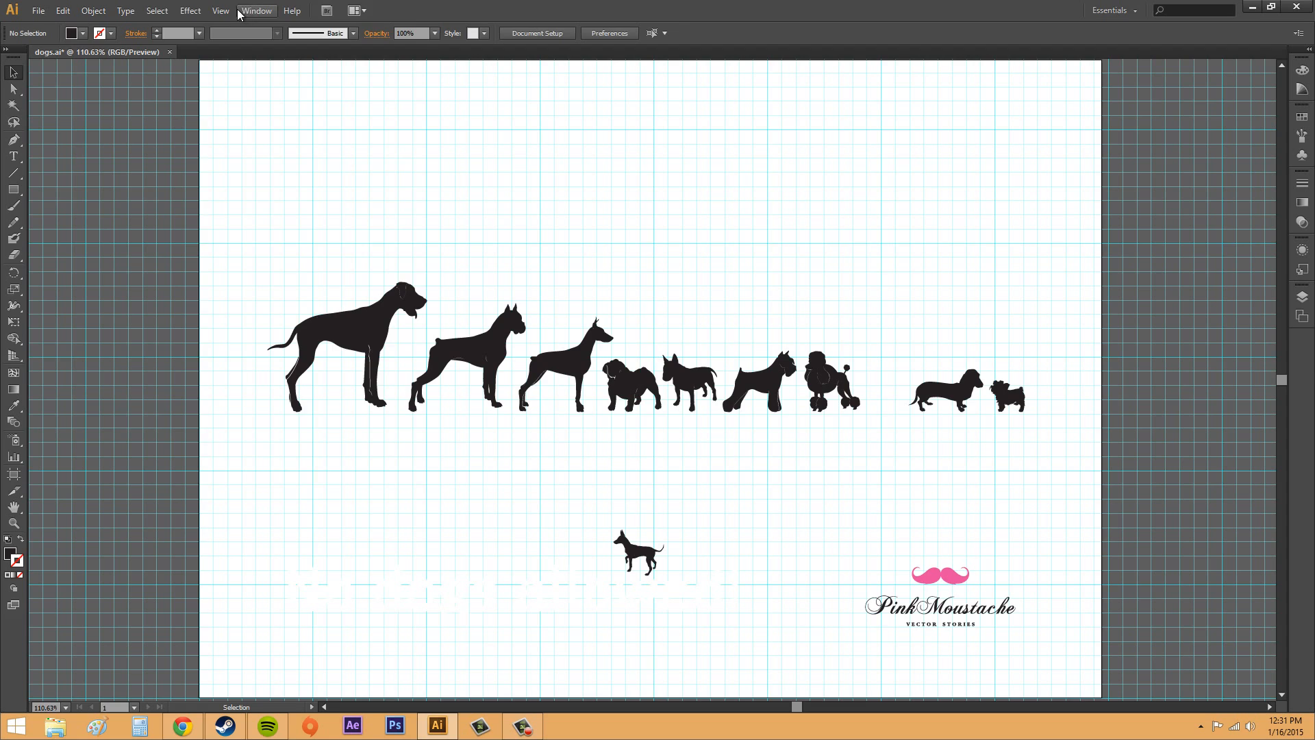
# Step: Hide the document grid and zoom in to 800% on the bulldog and bull terrier in the row
pyautogui.click(222, 11)
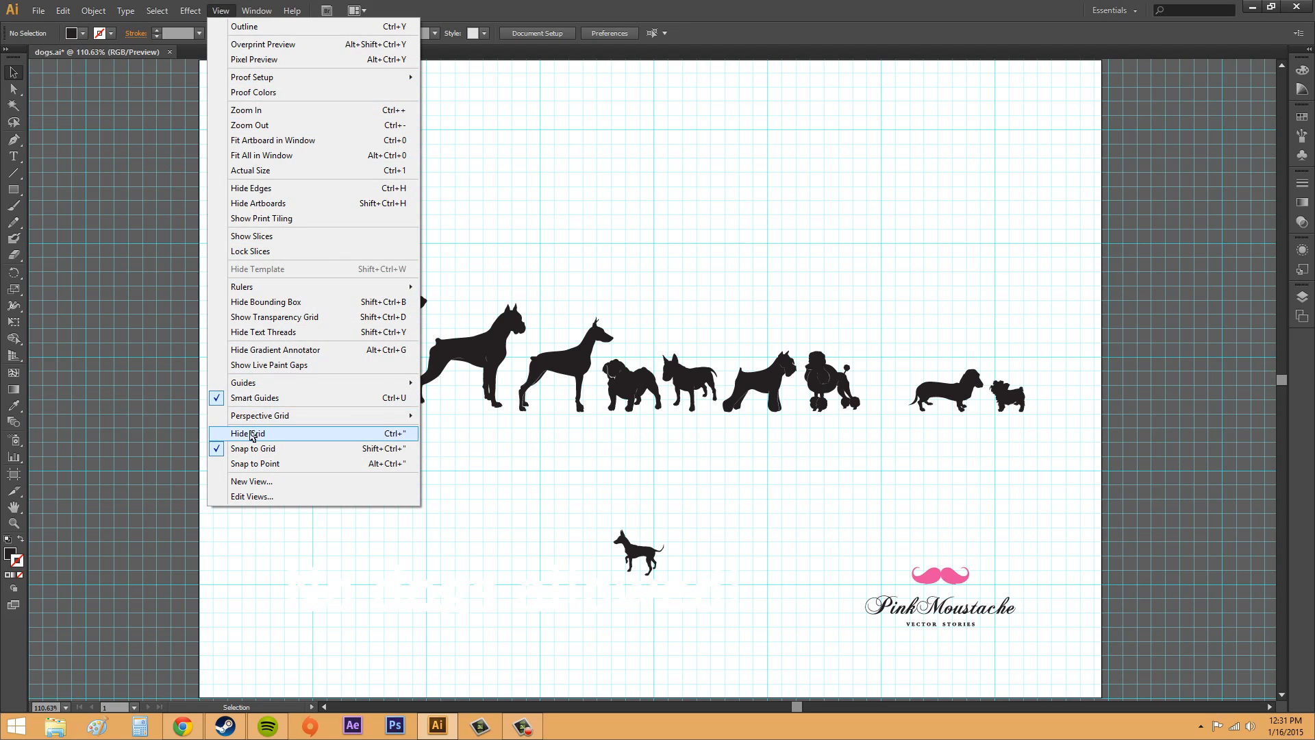
pyautogui.click(251, 433)
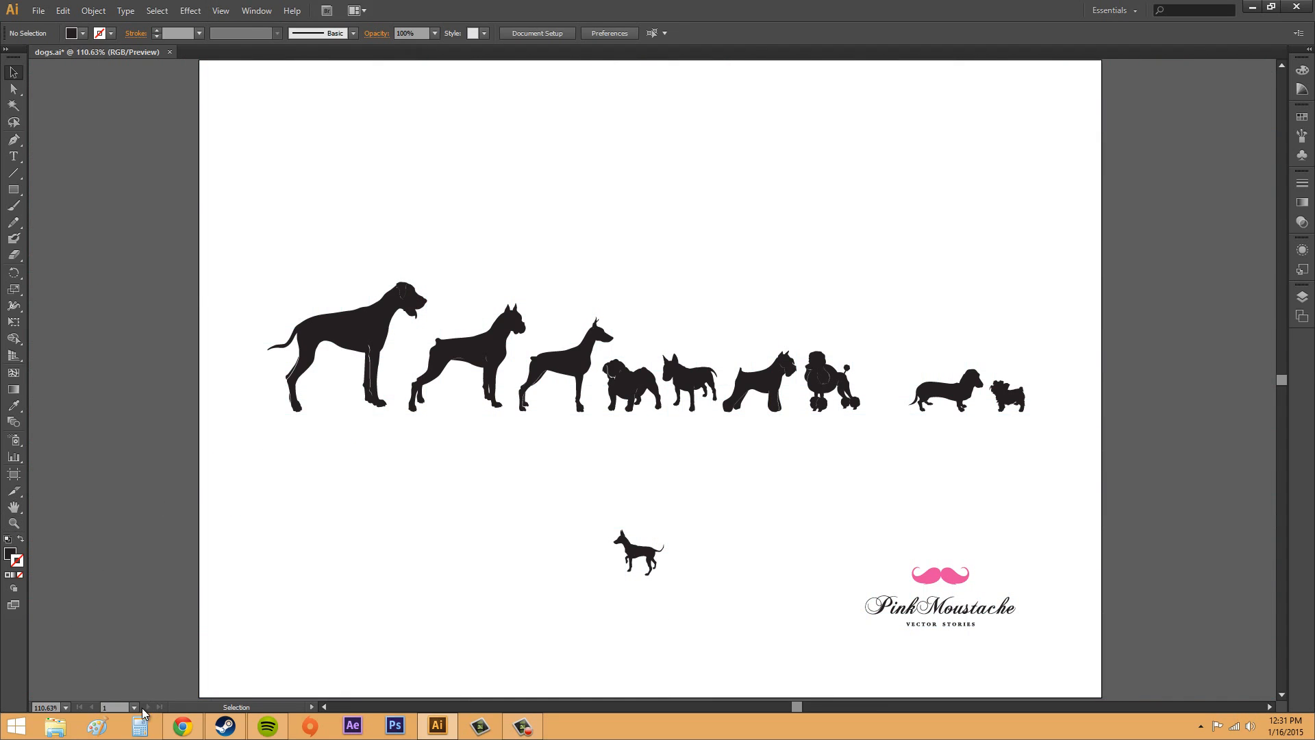
pyautogui.click(65, 707)
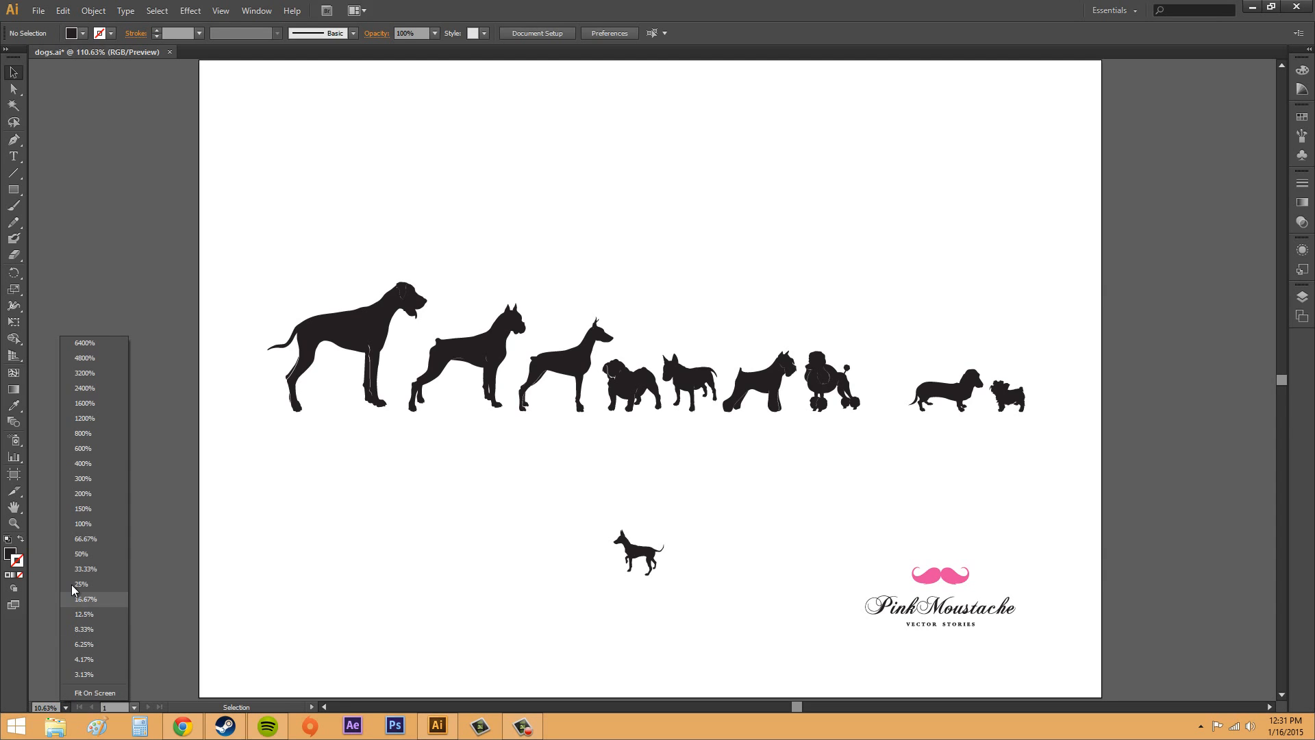
pyautogui.click(90, 450)
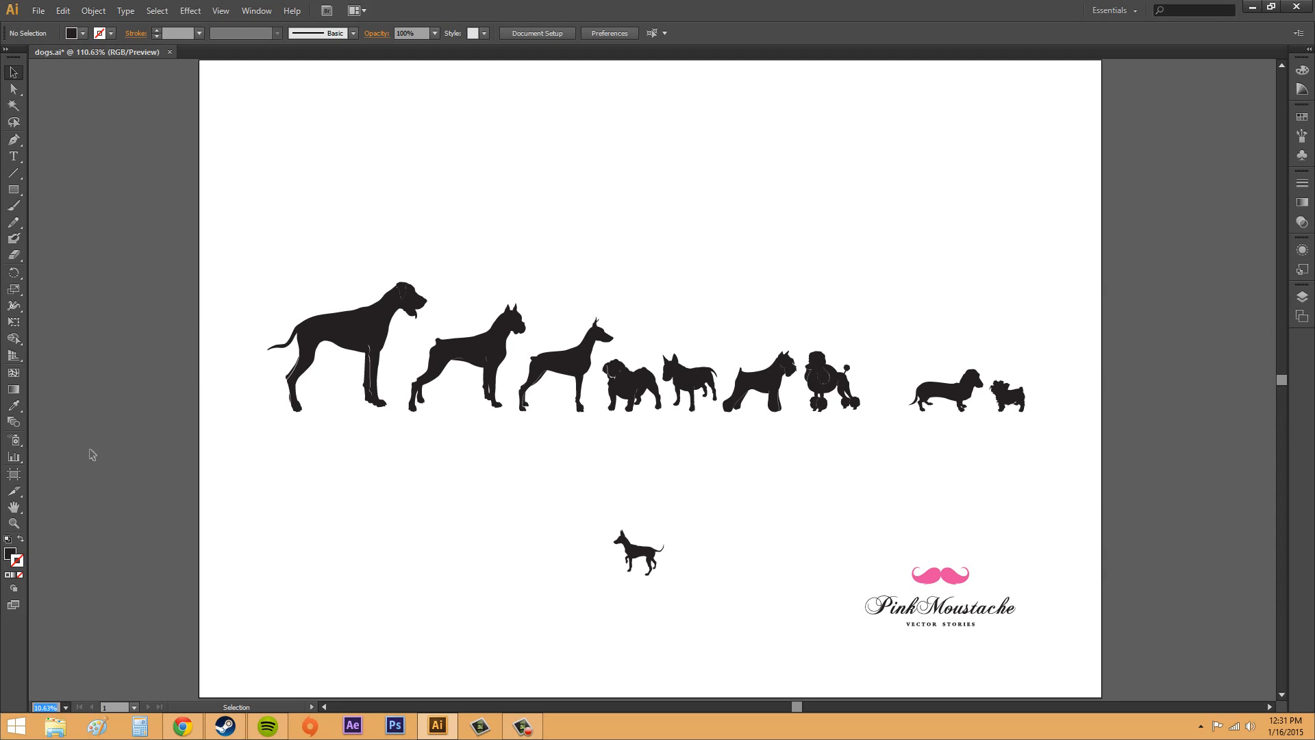
pyautogui.click(65, 707)
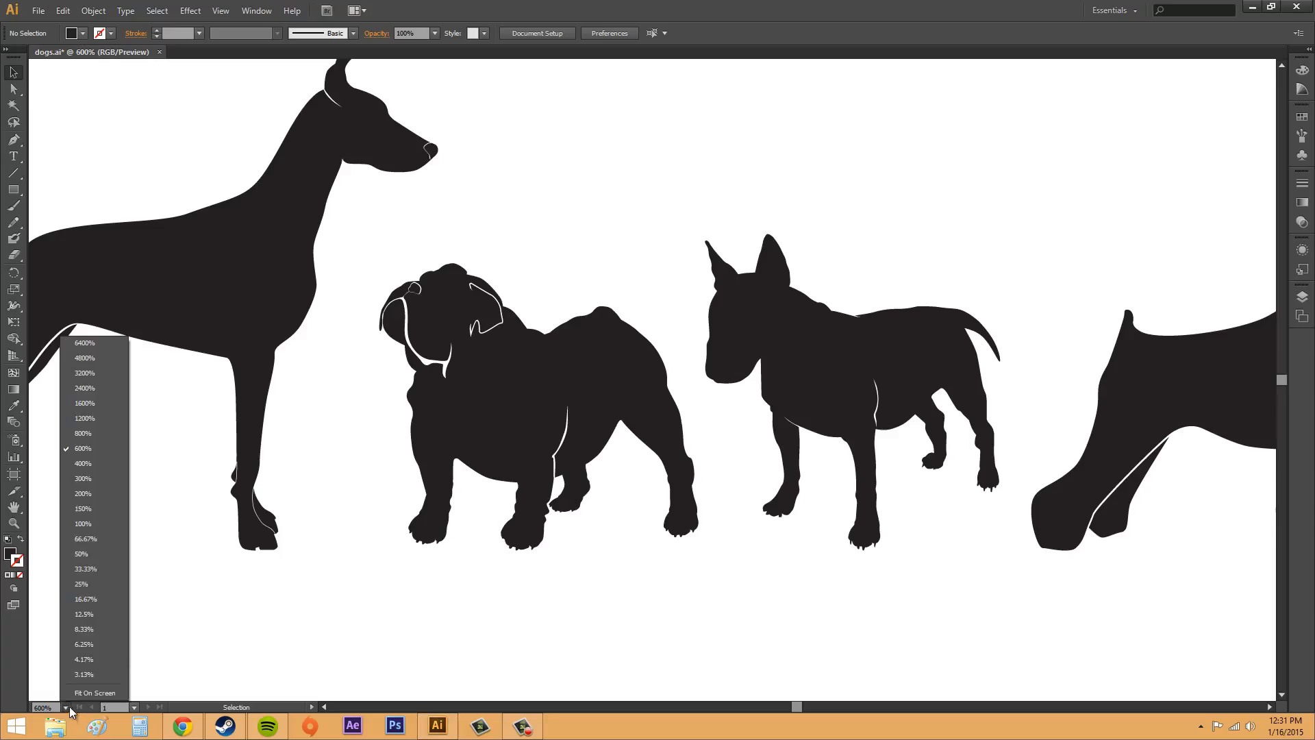
pyautogui.click(83, 432)
pyautogui.scroll(-1, 822, 572)
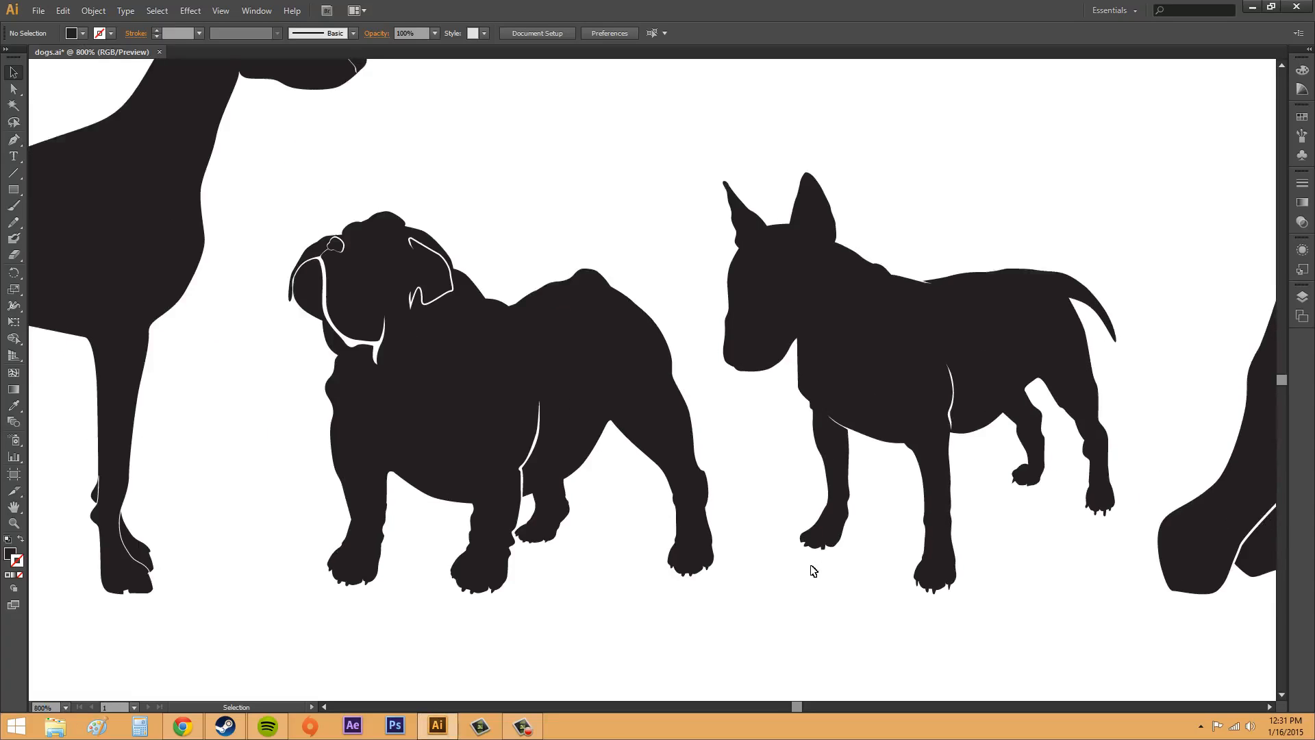
pyautogui.scroll(2, 813, 570)
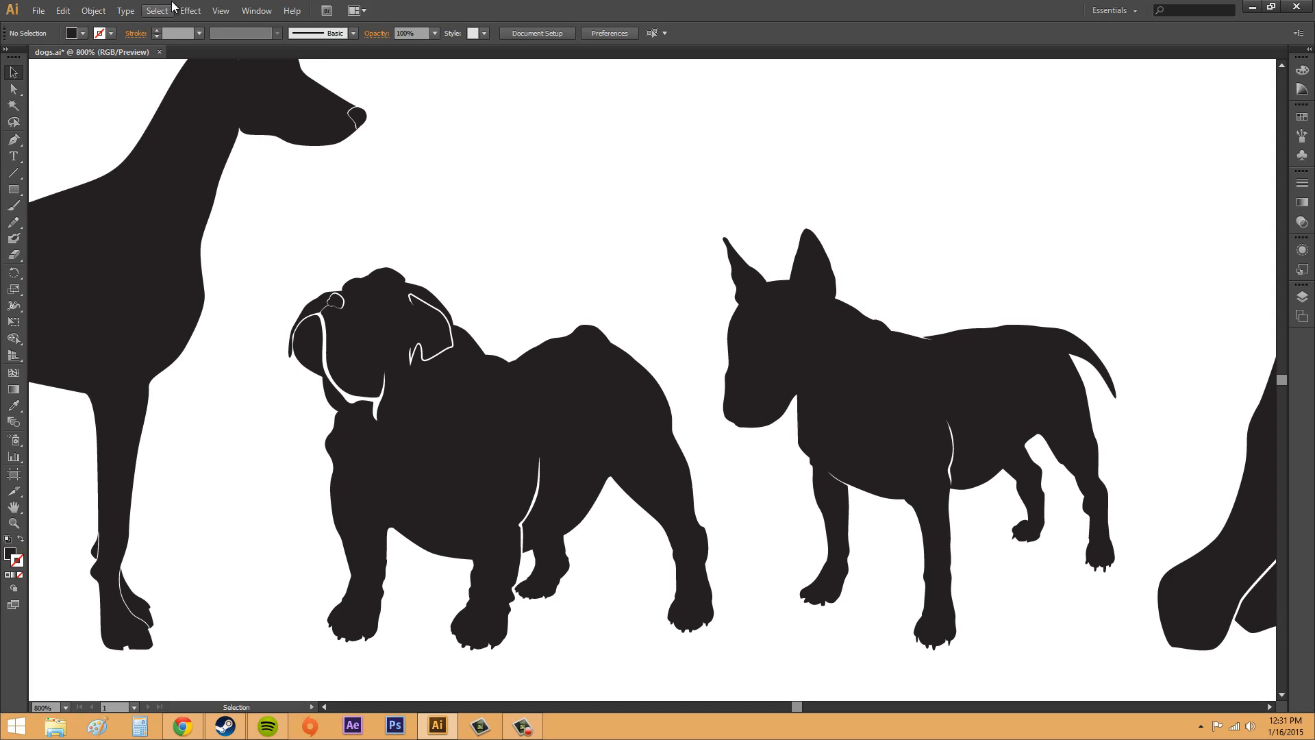
# Step: Turn on Pixel Preview to examine the pixel grid on the dogs, and view the artwork at 300% zoom as well
pyautogui.click(223, 12)
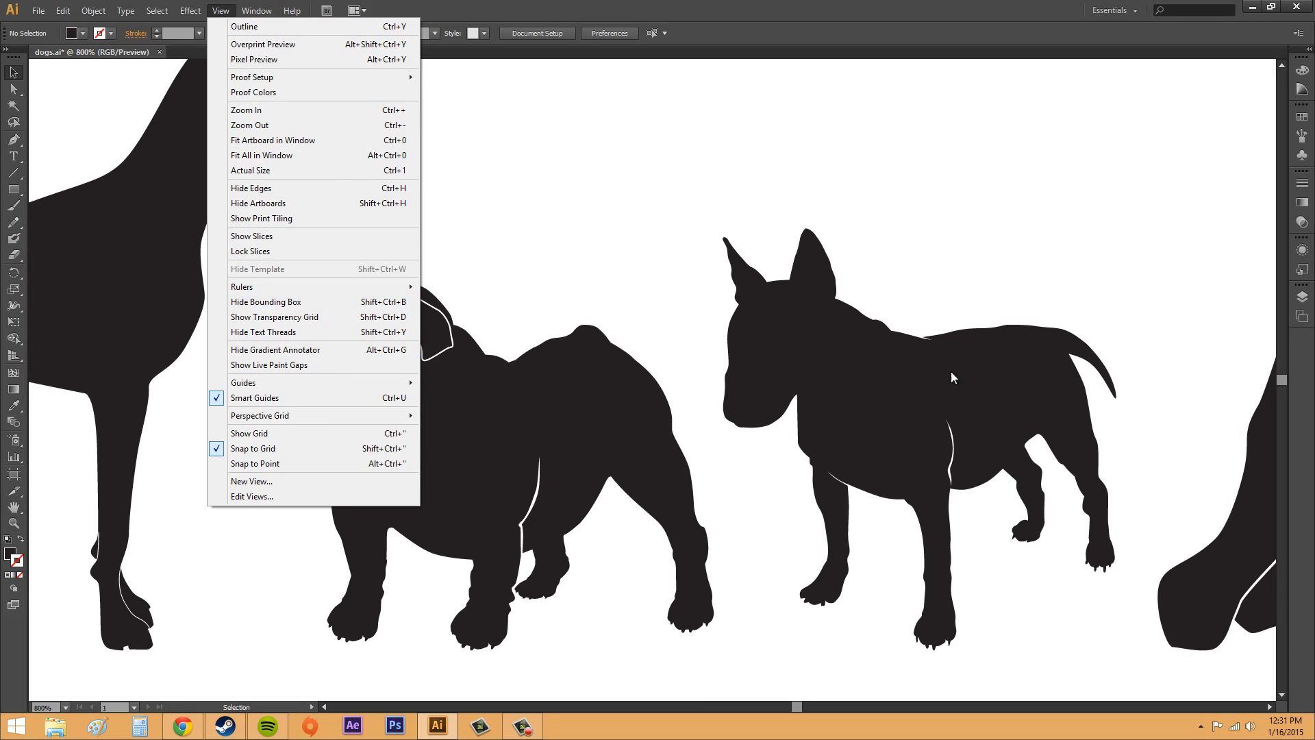
pyautogui.click(241, 60)
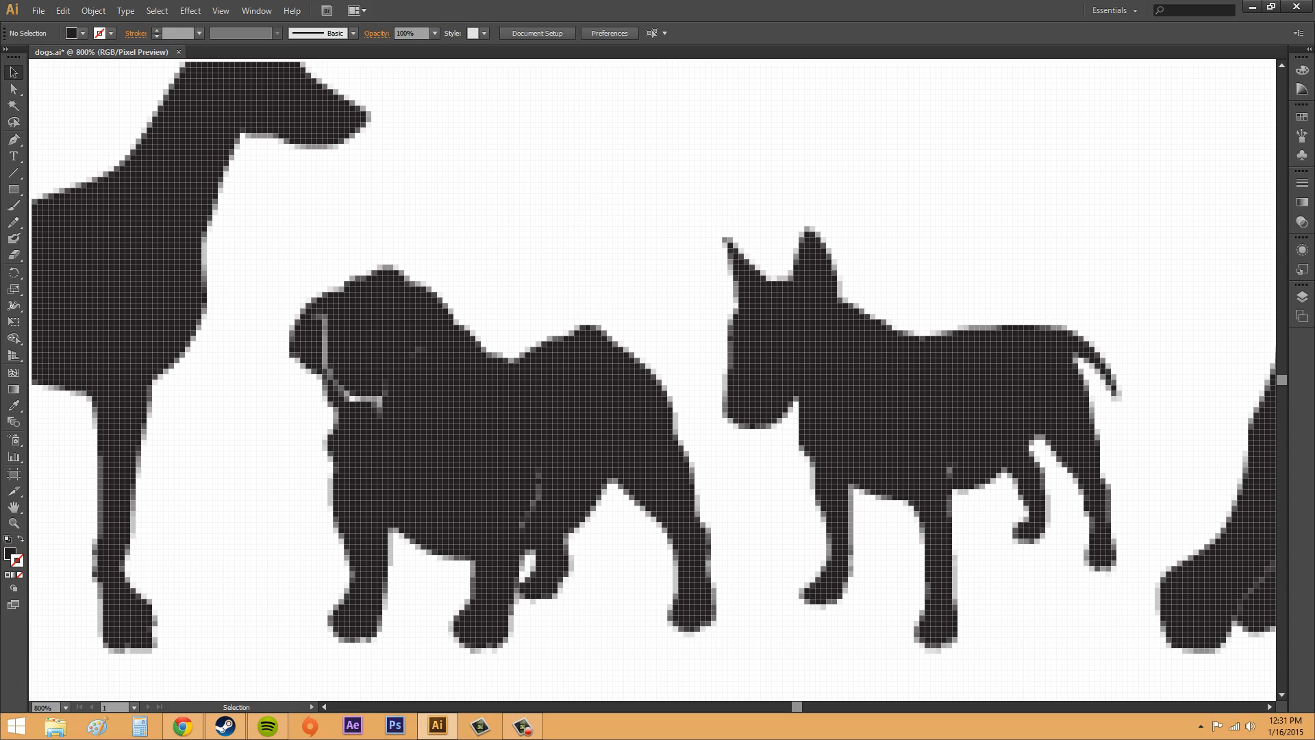
pyautogui.click(65, 707)
pyautogui.click(80, 483)
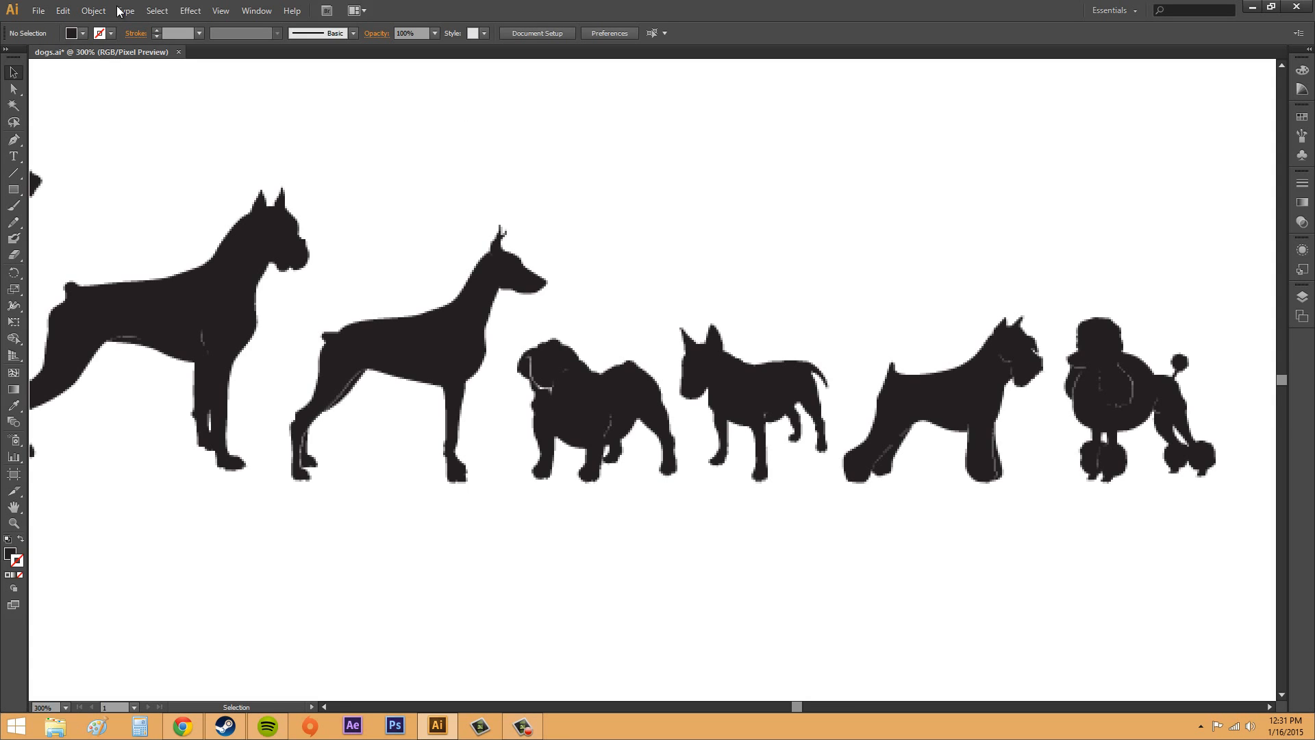
# Step: Turn off Pixel Preview and set the zoom level back to 800%
pyautogui.click(220, 11)
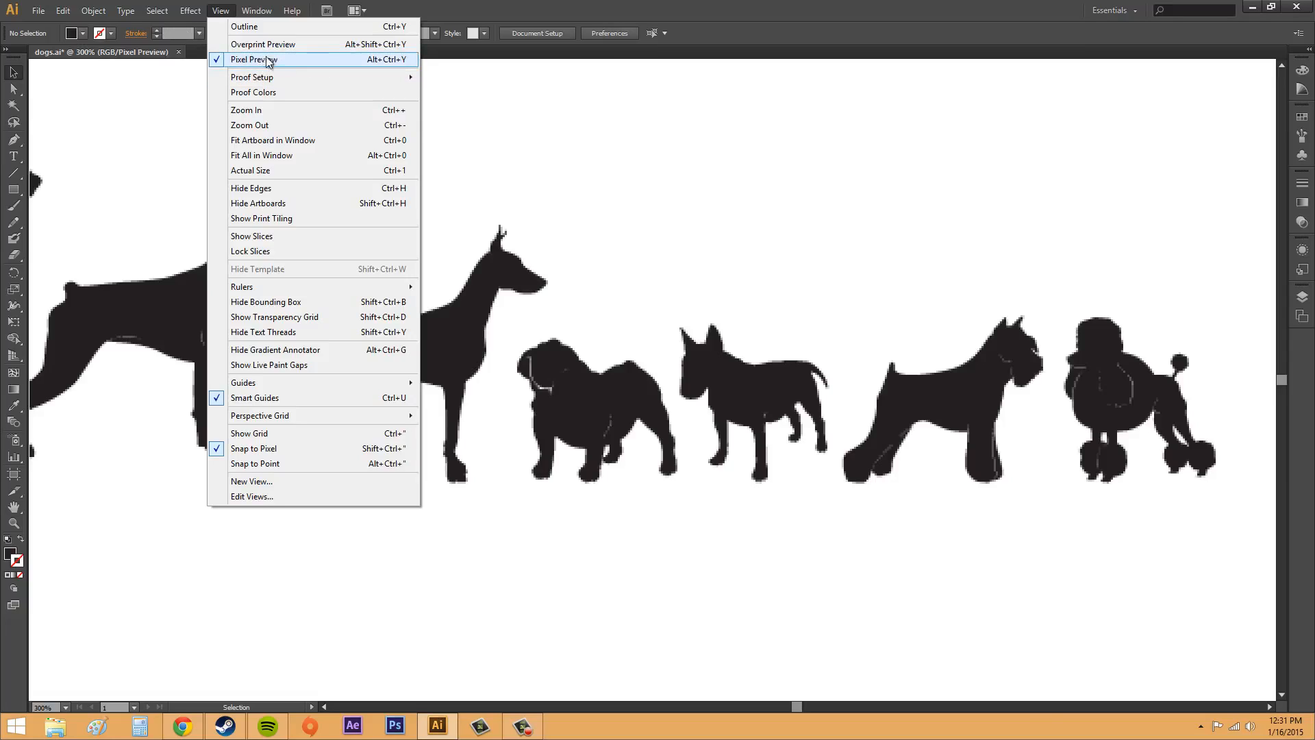
pyautogui.click(272, 60)
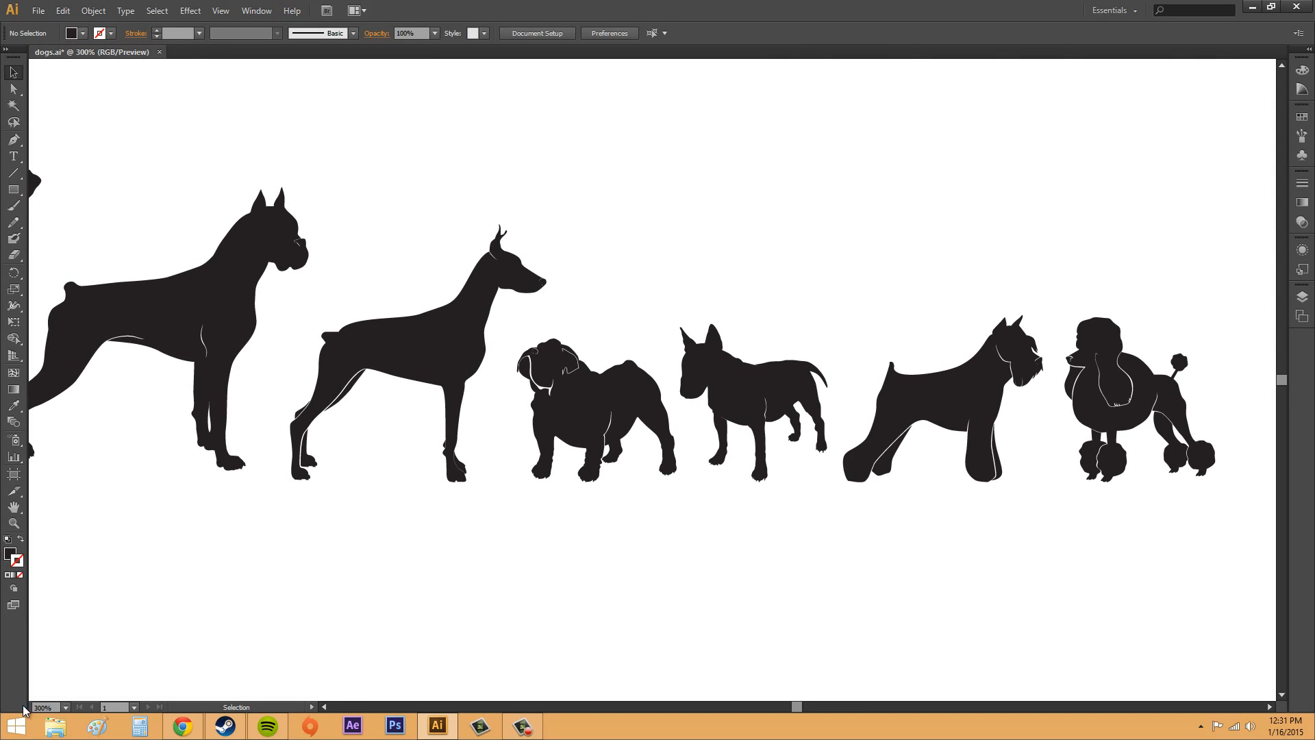
pyautogui.click(65, 707)
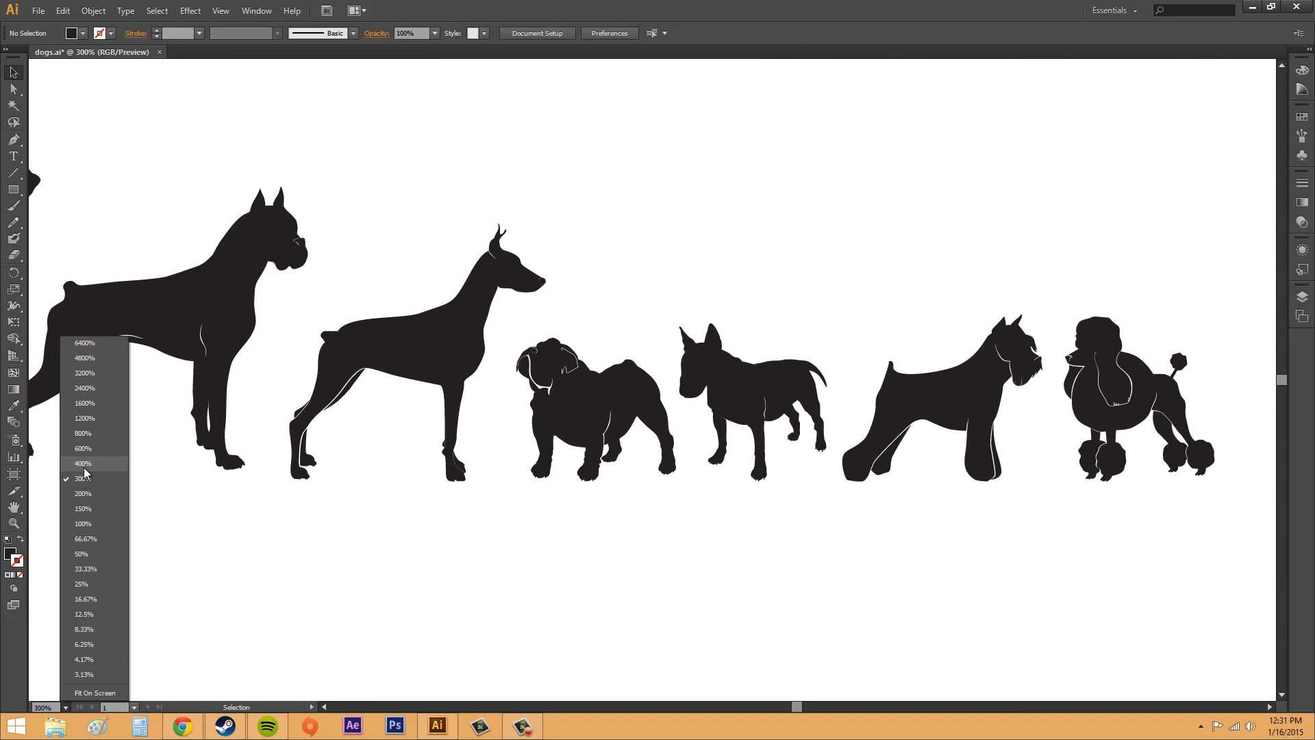
pyautogui.click(83, 433)
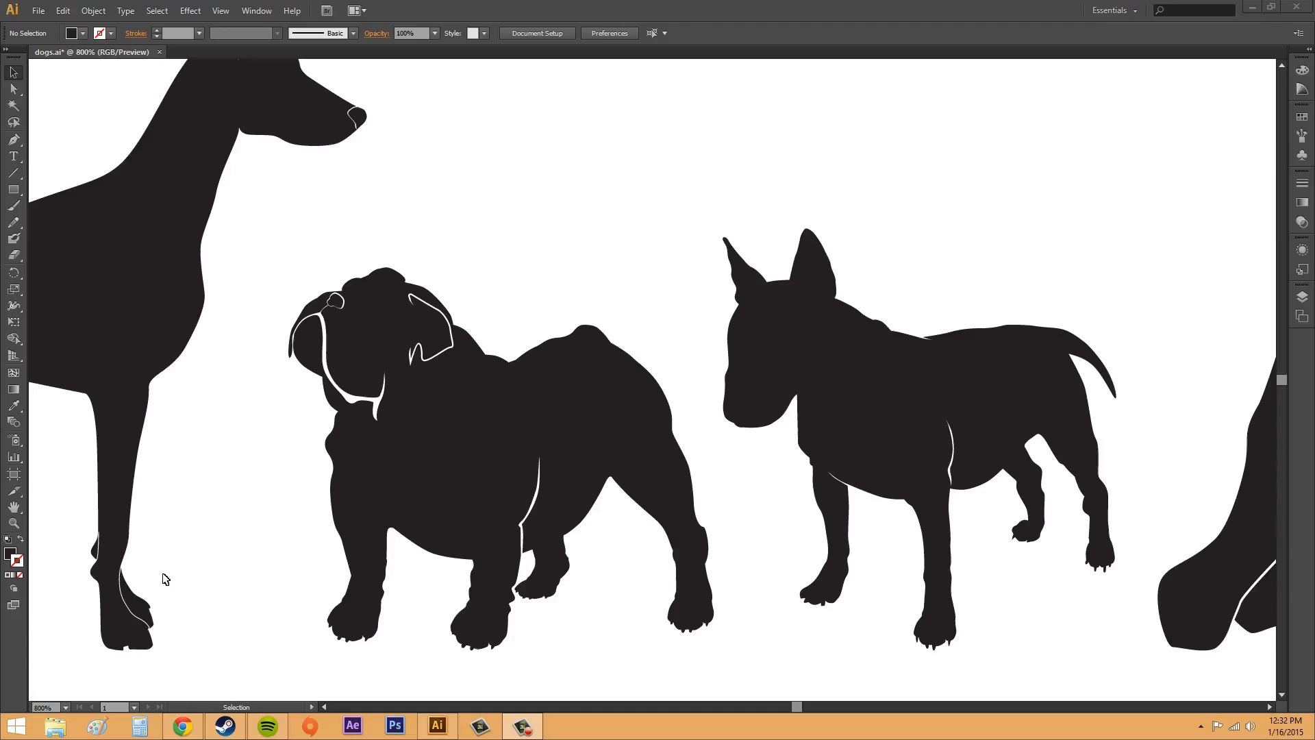
# Step: Pan along the row with the Hand tool to the poodle and back to the bulldog and bull terrier
pyautogui.click(13, 509)
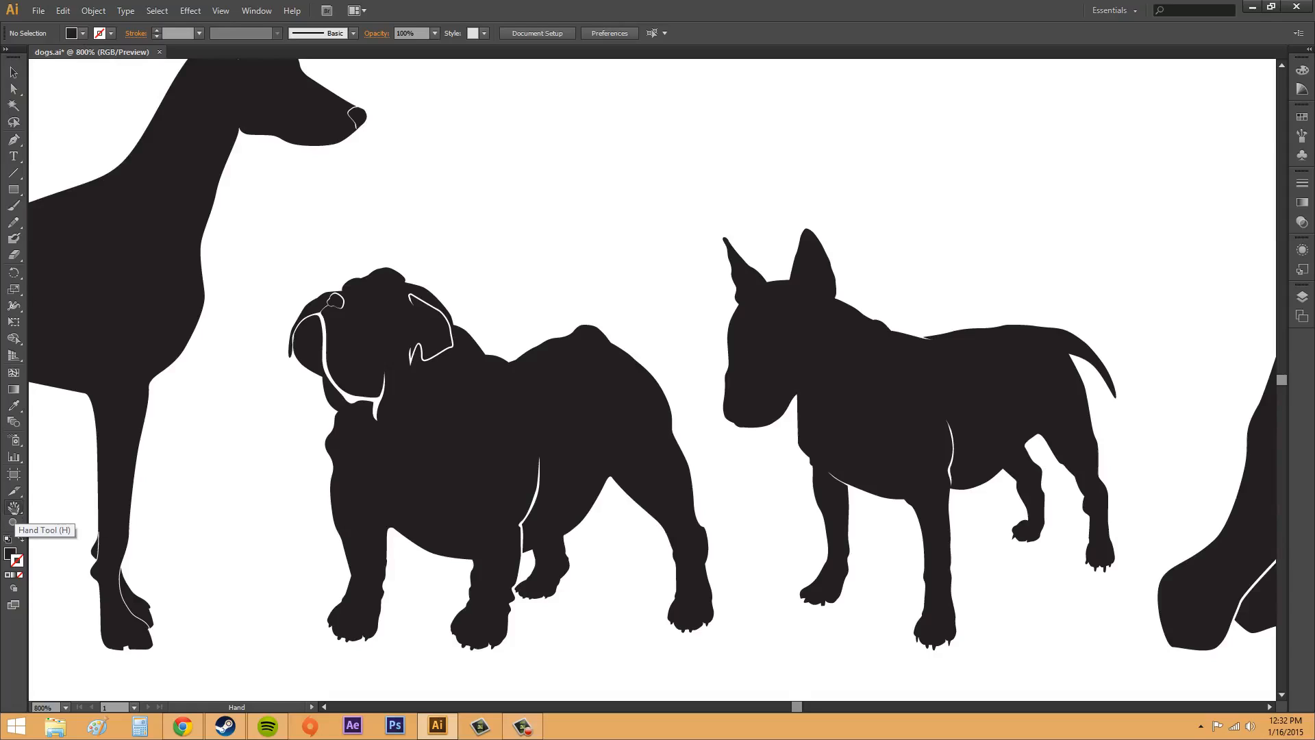
pyautogui.moveTo(820, 215); pyautogui.dragTo(452, 227)
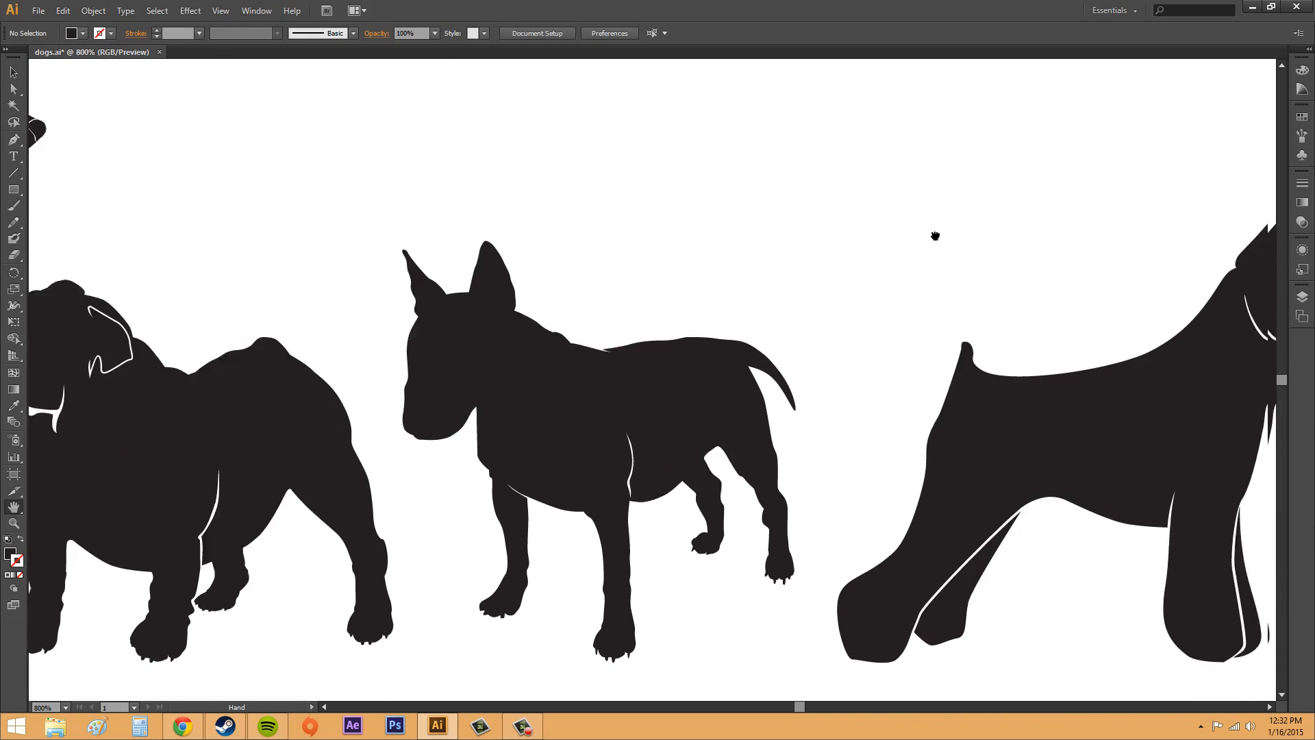
pyautogui.moveTo(933, 235); pyautogui.dragTo(481, 235)
pyautogui.moveTo(719, 204); pyautogui.dragTo(537, 185)
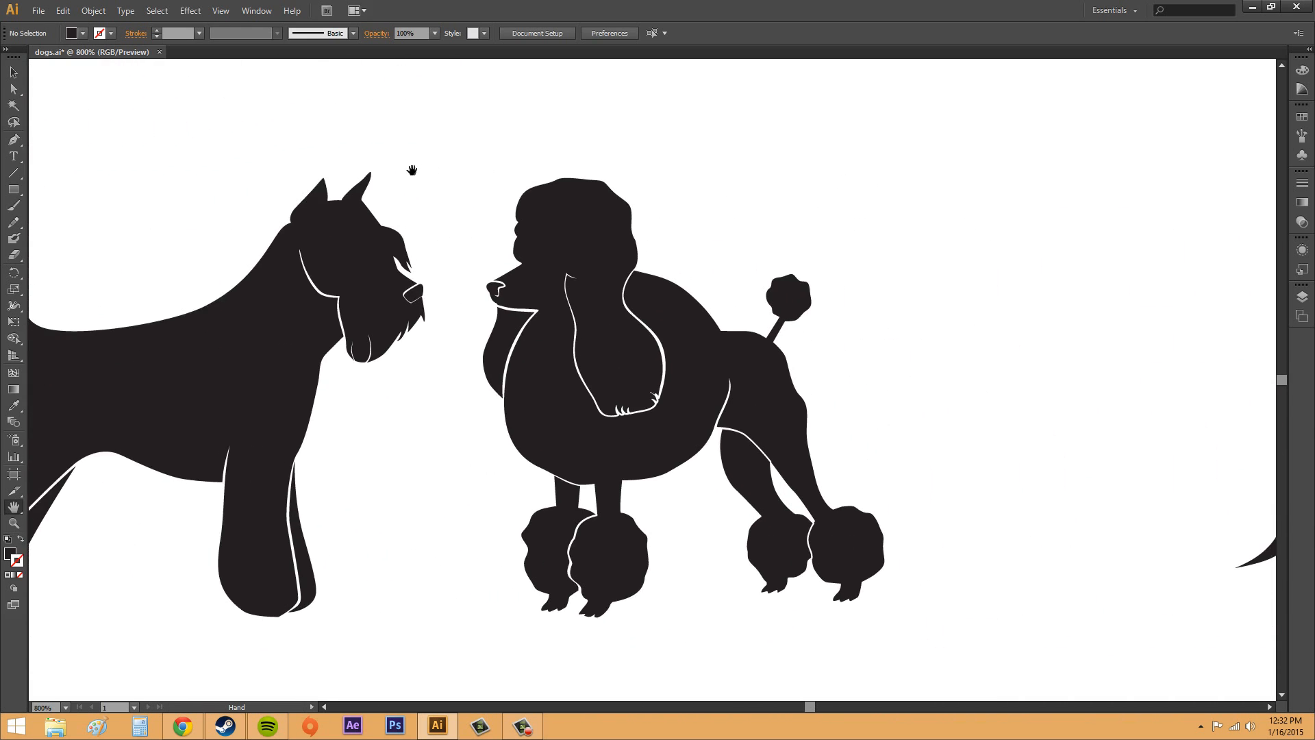
pyautogui.moveTo(411, 167); pyautogui.dragTo(732, 181)
pyautogui.moveTo(354, 220); pyautogui.dragTo(713, 214)
pyautogui.moveTo(402, 205); pyautogui.dragTo(578, 202)
pyautogui.moveTo(317, 205); pyautogui.dragTo(611, 214)
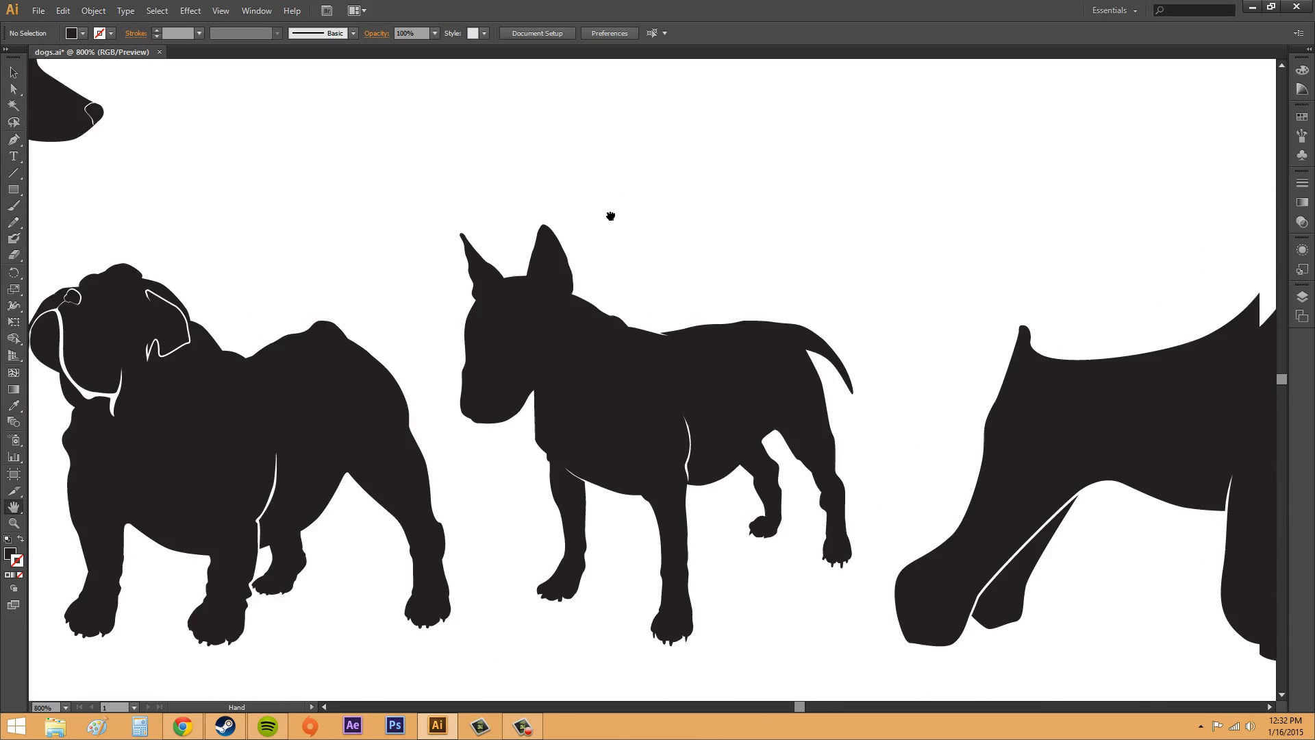
pyautogui.moveTo(909, 293); pyautogui.dragTo(987, 359)
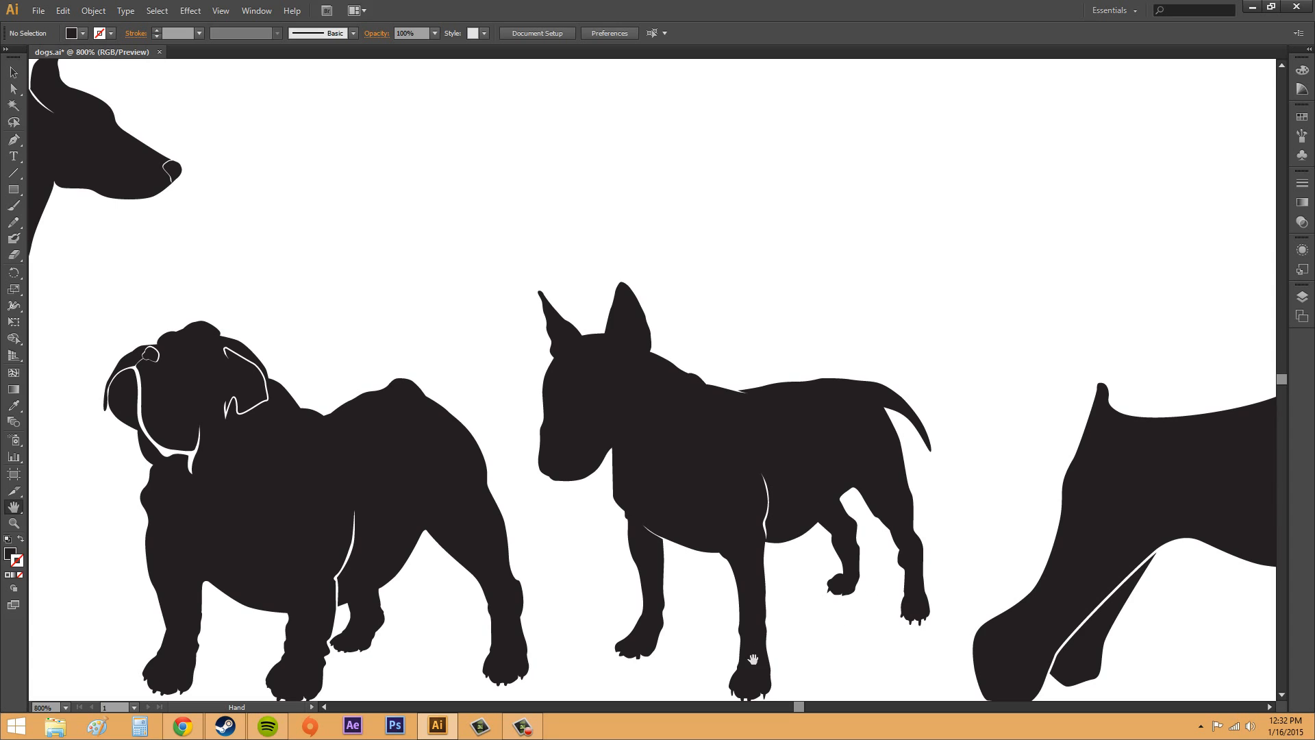
# Step: Bring the small dog below the row into view and adjust its position in the window with the Hand tool
pyautogui.moveTo(794, 703); pyautogui.dragTo(800, 705)
pyautogui.moveTo(1281, 384)
pyautogui.mouseDown()
pyautogui.moveTo(1281, 372)
pyautogui.moveTo(1280, 401)
pyautogui.moveTo(1279, 389)
pyautogui.mouseUp()
pyautogui.moveTo(463, 499); pyautogui.dragTo(604, 353)
pyautogui.moveTo(900, 234); pyautogui.dragTo(927, 361)
pyautogui.moveTo(405, 488); pyautogui.dragTo(348, 493)
pyautogui.moveTo(298, 457); pyautogui.dragTo(345, 480)
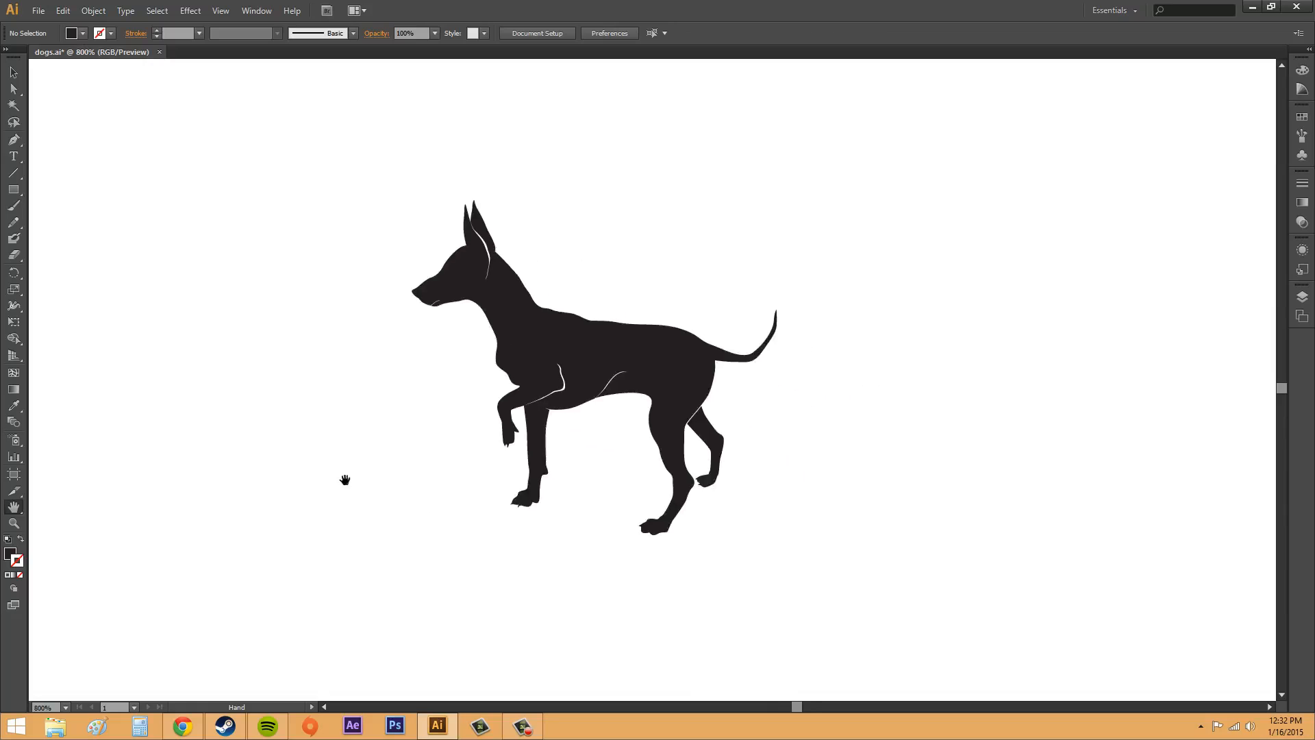
pyautogui.moveTo(364, 531); pyautogui.dragTo(407, 475)
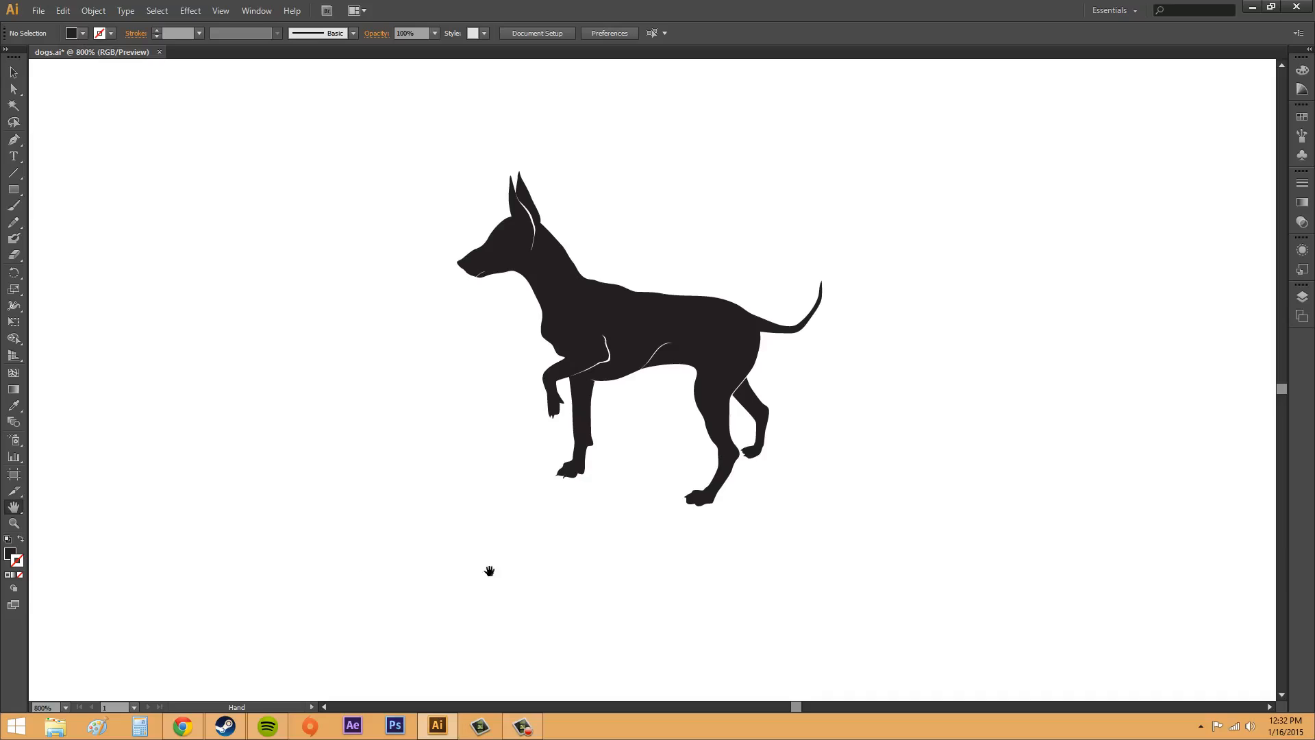
# Step: Pan around the small dog using the temporary Hand tool from the Selection tool, and end with the Hand tool active
pyautogui.click(13, 72)
pyautogui.press('space')
pyautogui.moveTo(481, 428); pyautogui.dragTo(548, 409)
pyautogui.moveTo(521, 440); pyautogui.dragTo(455, 508)
pyautogui.press('h')
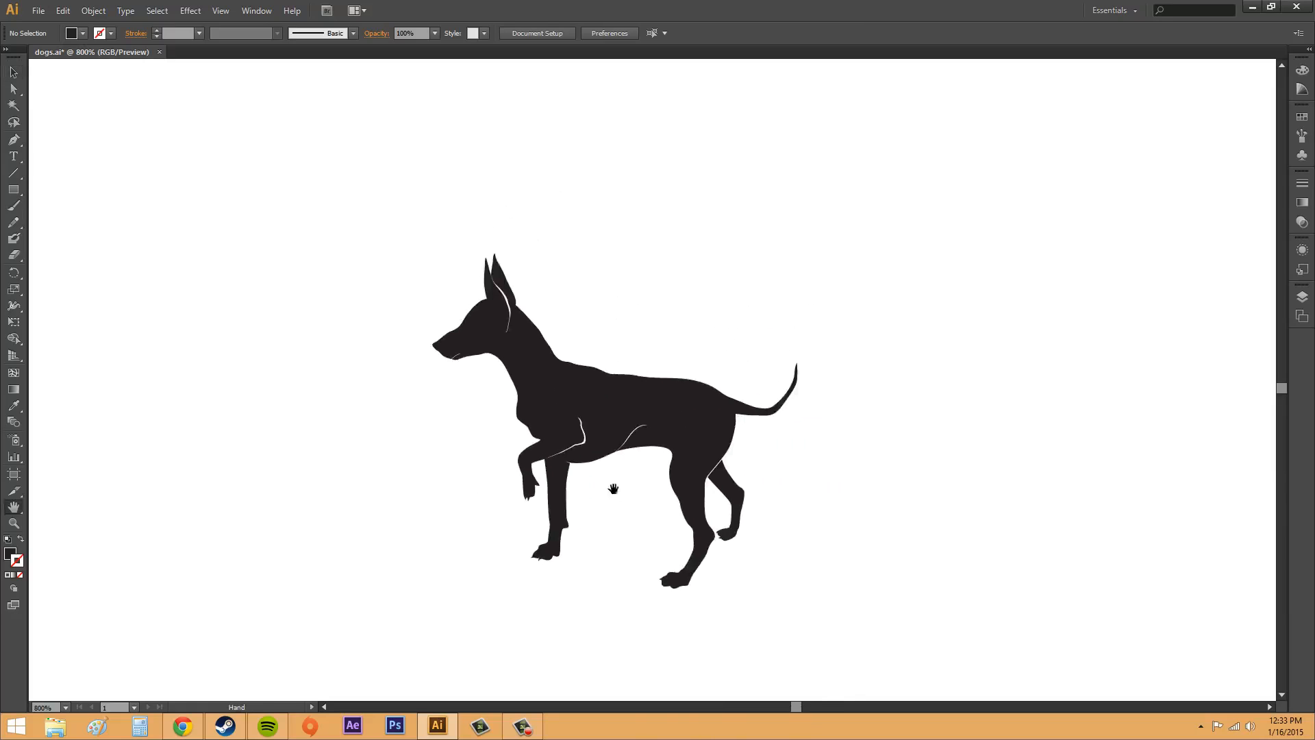
# Step: Switch to the Selection tool and back to the Hand tool, and reposition the view around the small dog
pyautogui.click(13, 72)
pyautogui.click(13, 507)
pyautogui.moveTo(521, 538); pyautogui.dragTo(576, 480)
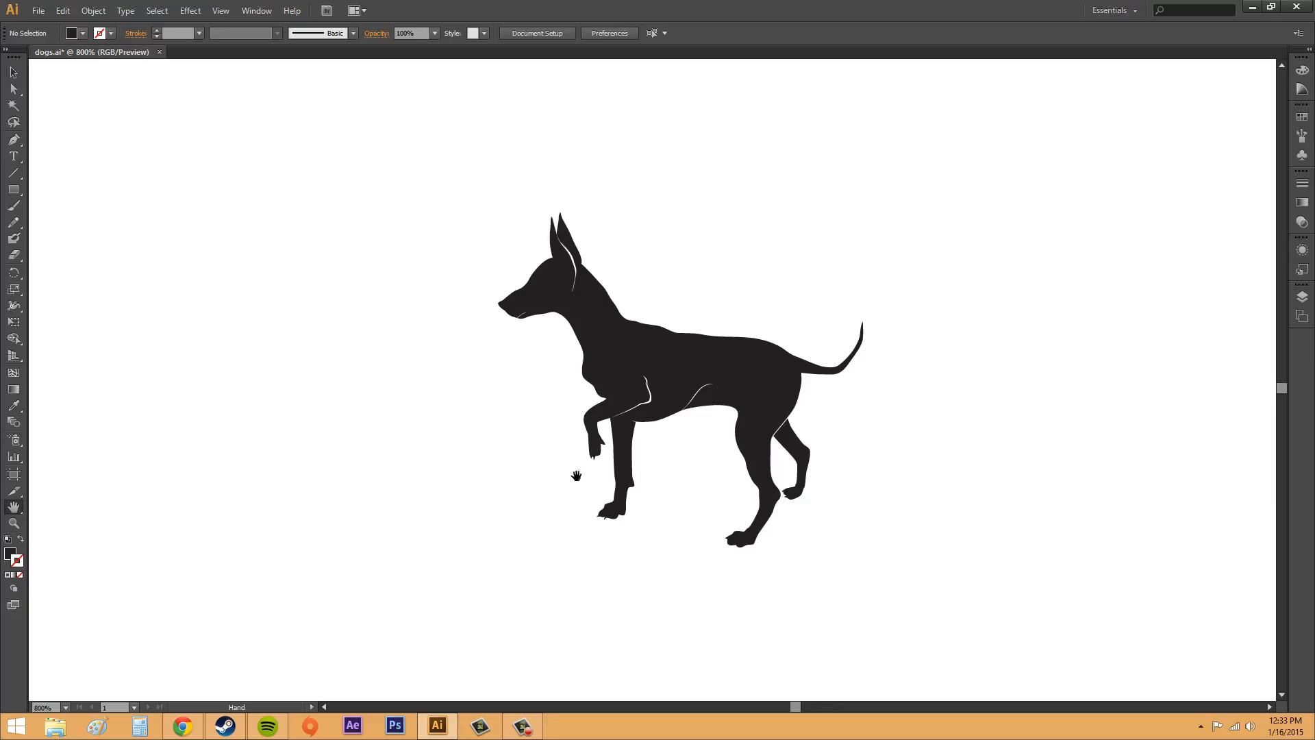
pyautogui.moveTo(799, 310); pyautogui.dragTo(769, 288)
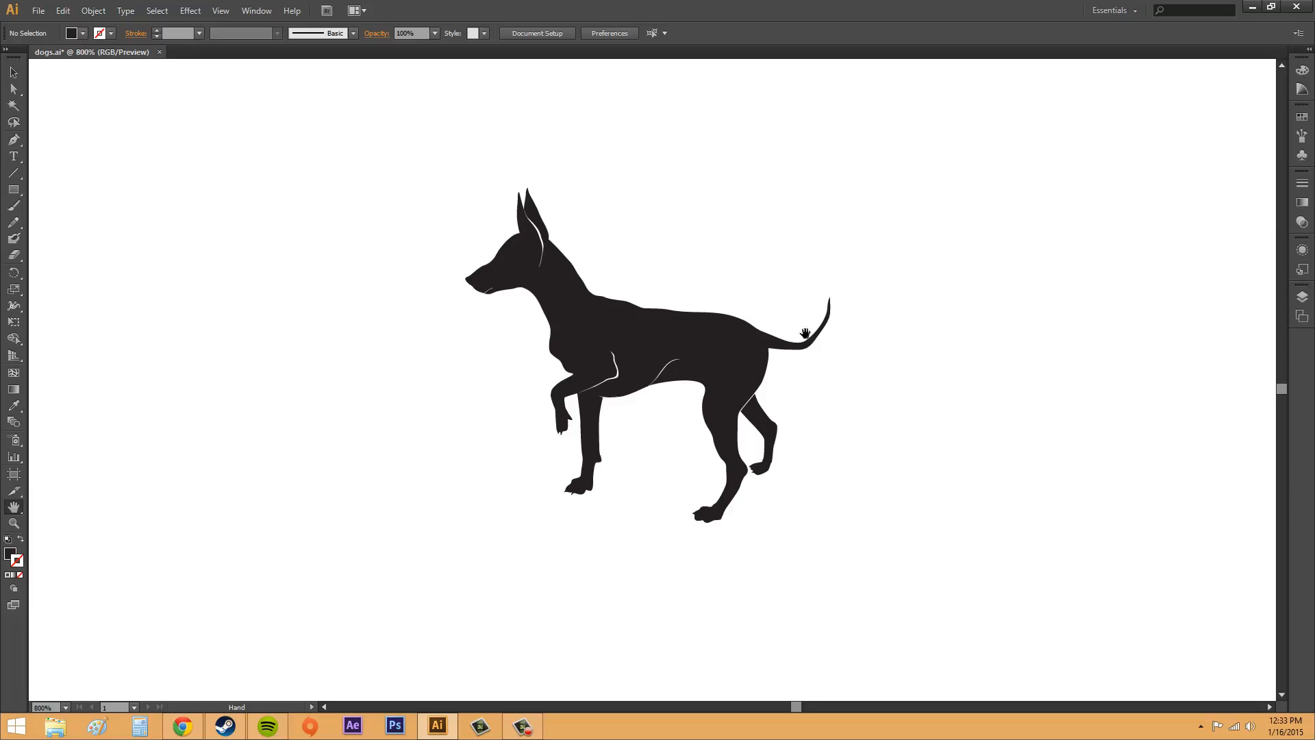
pyautogui.moveTo(828, 299); pyautogui.dragTo(875, 302)
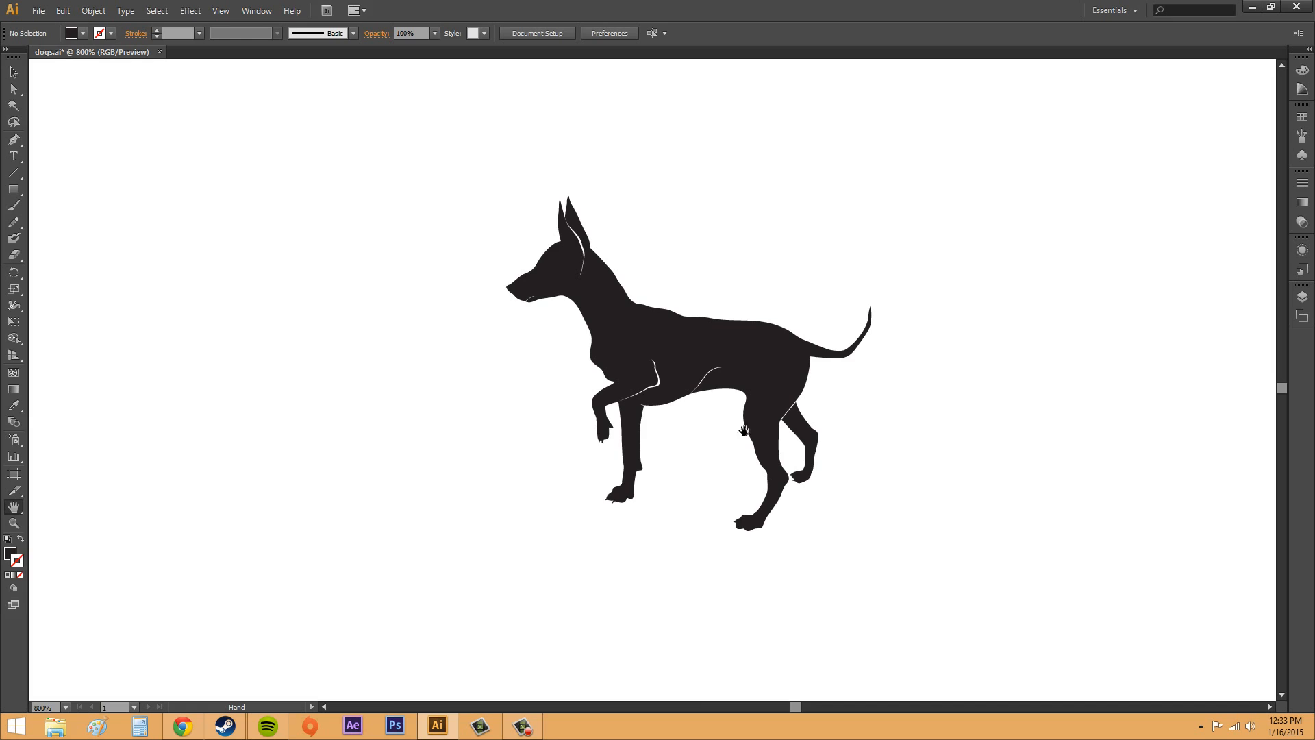